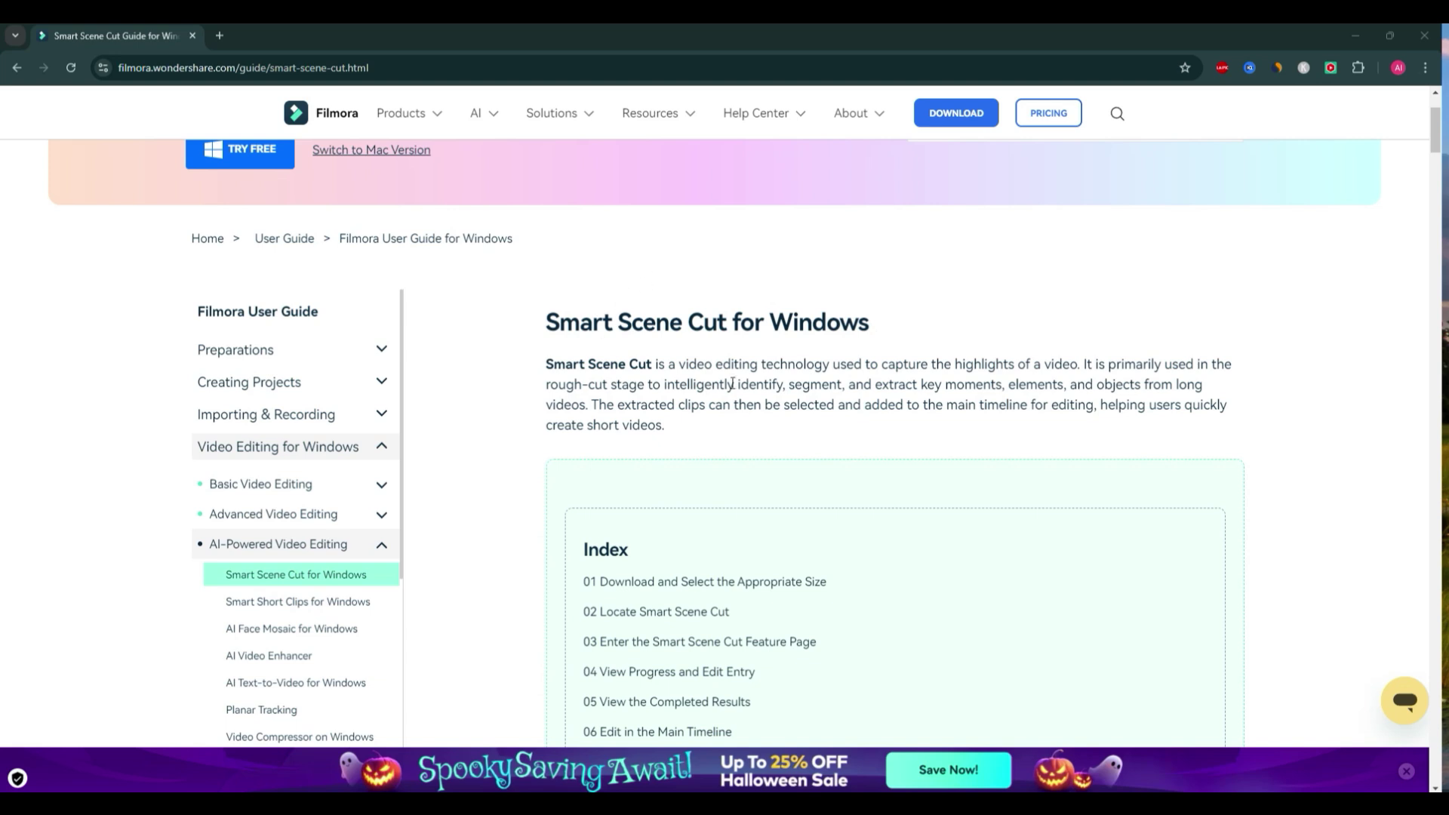
# Read the guide's Smart Scene Cut introduction, its index, and the steps on choosing an aspect ratio and locating the feature.
pyautogui.scroll(-5, 769, 303)
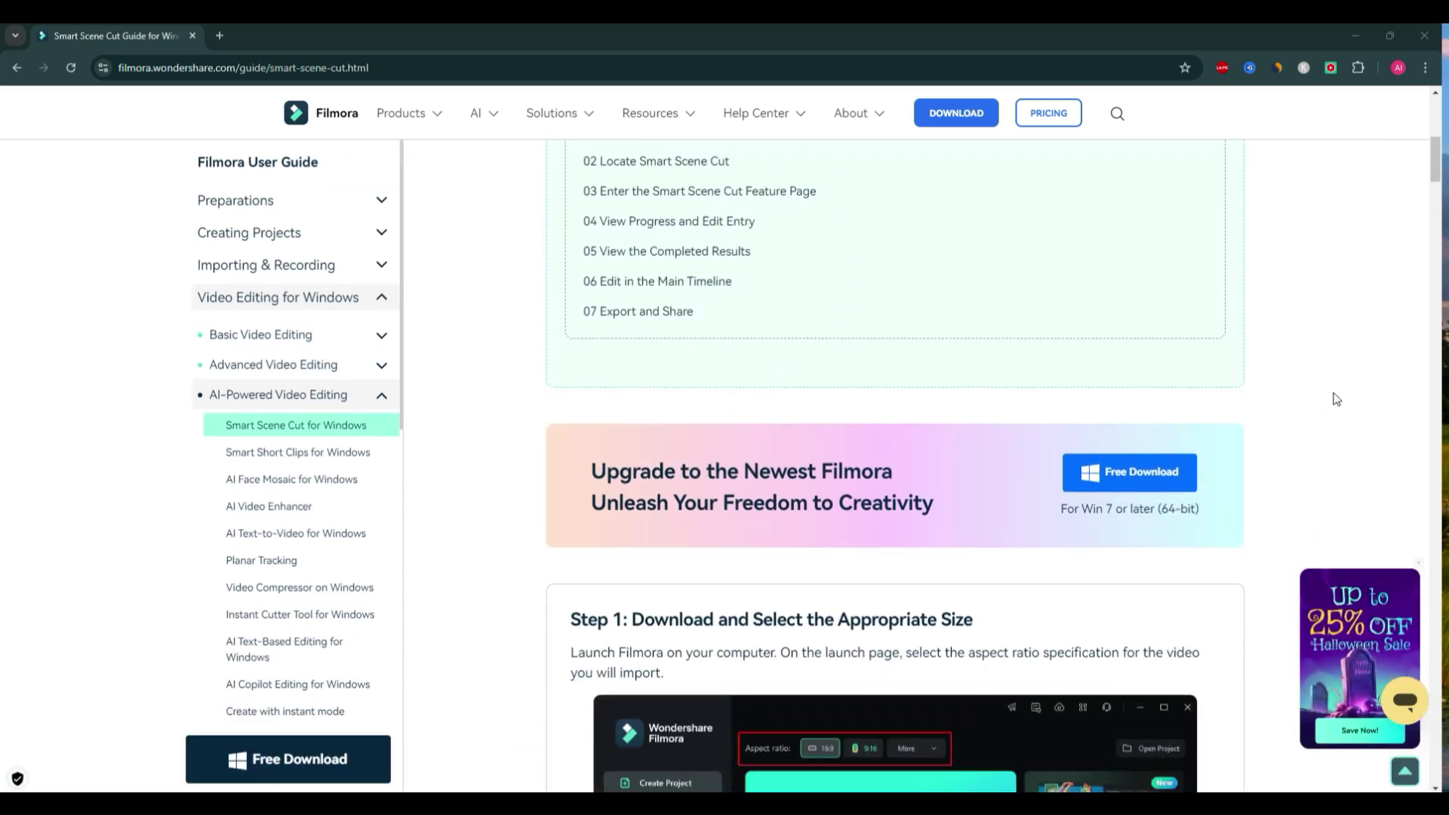
pyautogui.scroll(-3, 1317, 402)
pyautogui.scroll(-2, 1317, 399)
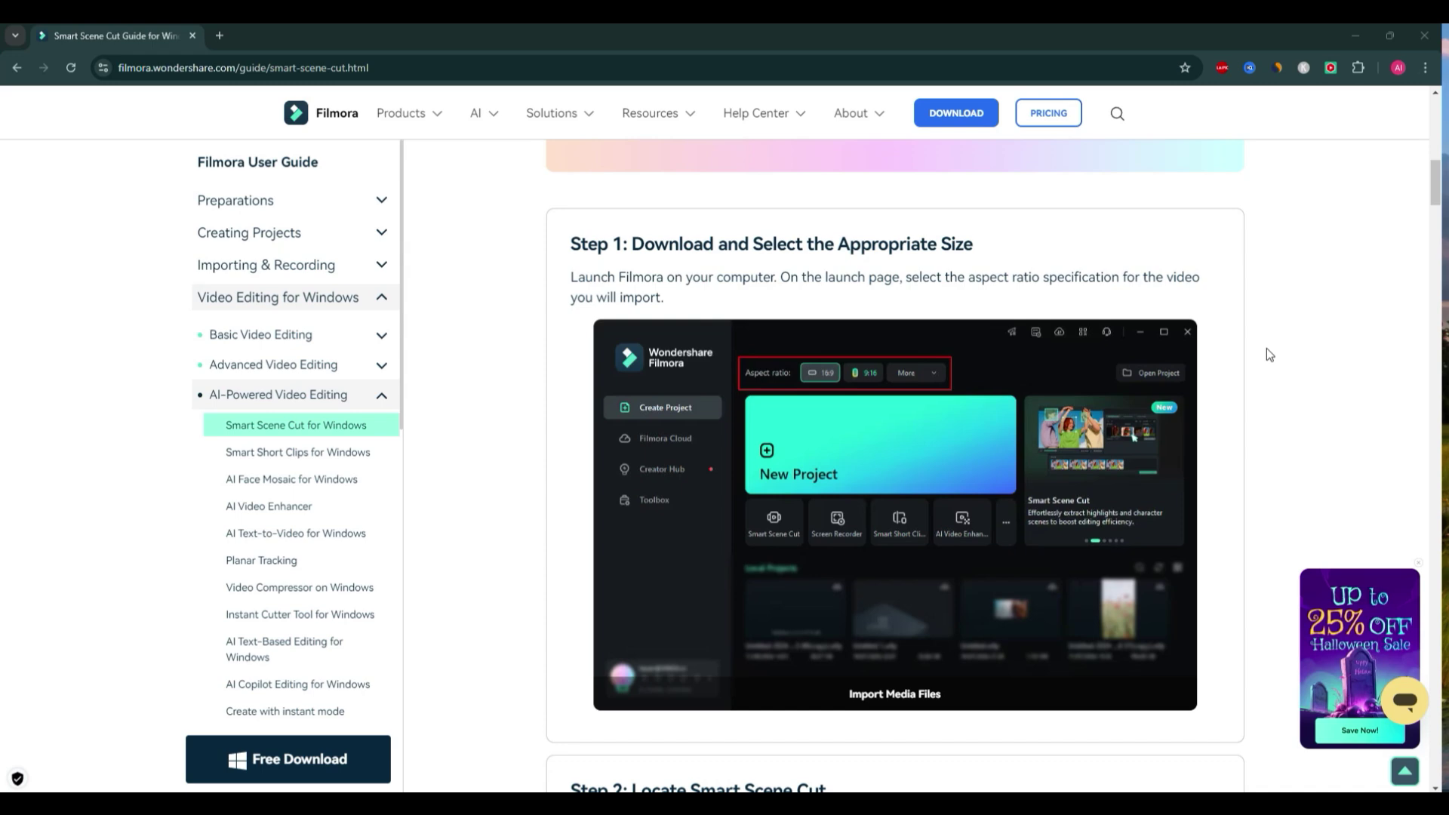
pyautogui.scroll(10, 1271, 343)
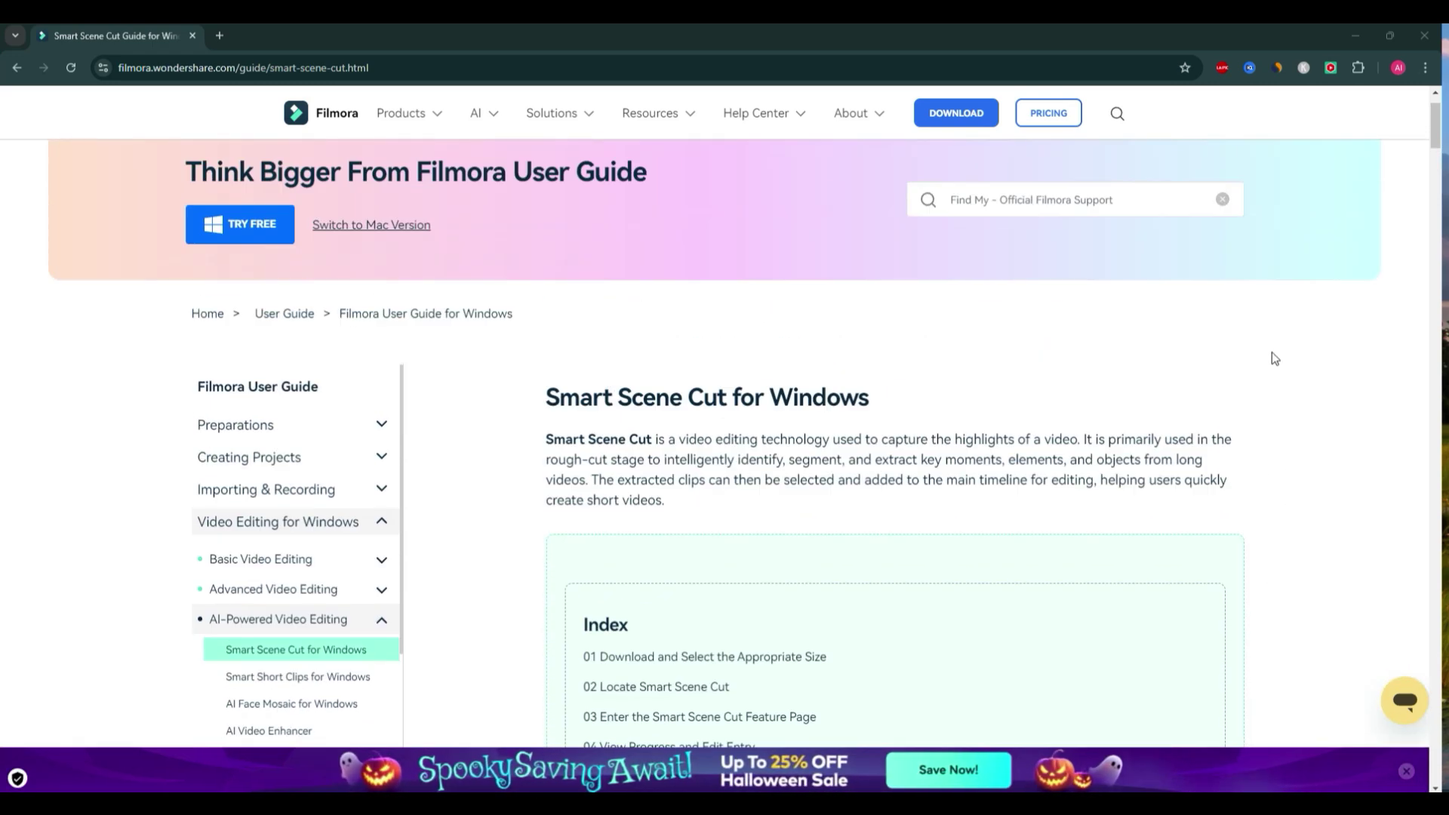
pyautogui.scroll(-10, 1273, 357)
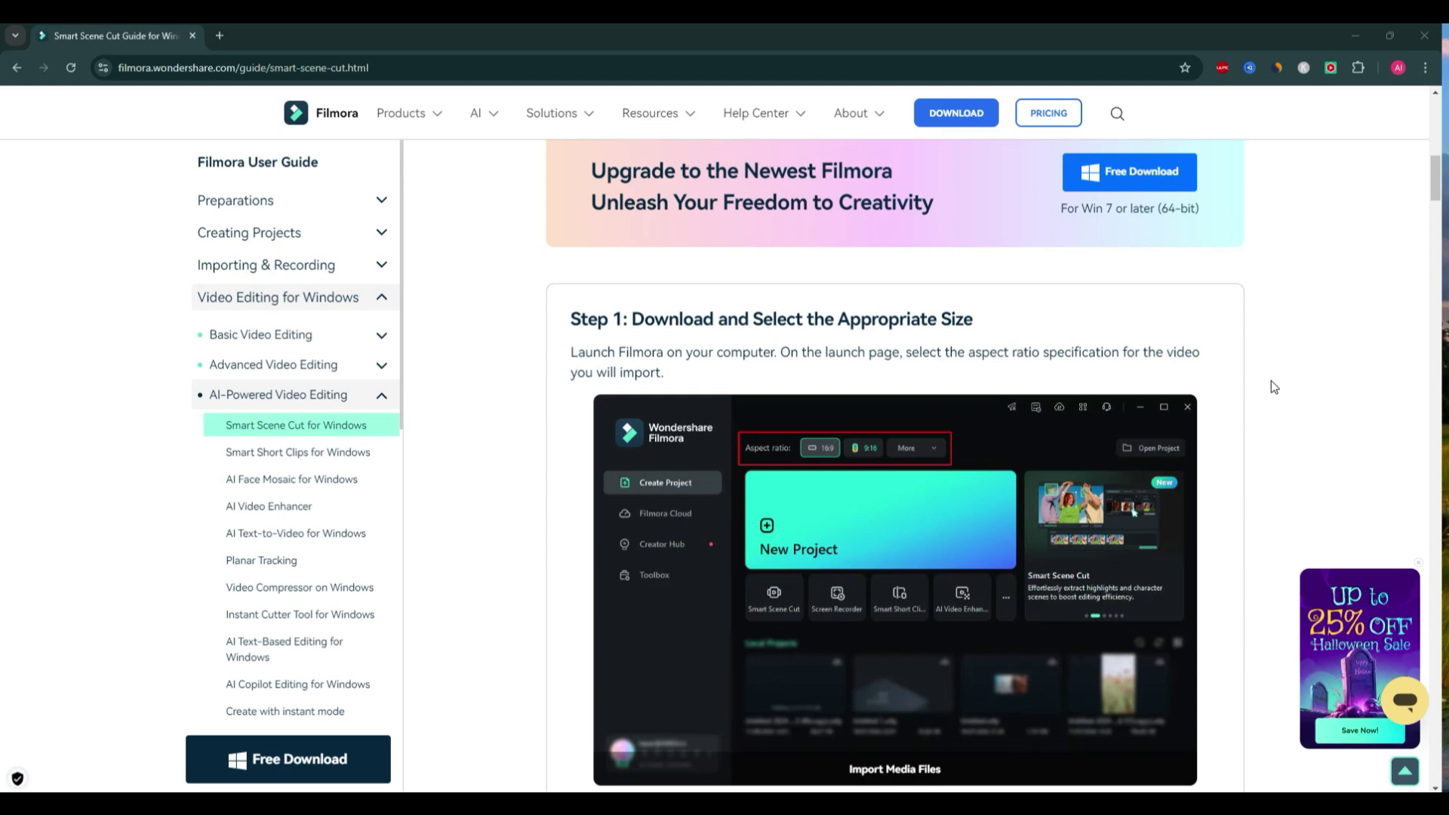
pyautogui.scroll(-2, 1272, 381)
pyautogui.scroll(-2, 1273, 385)
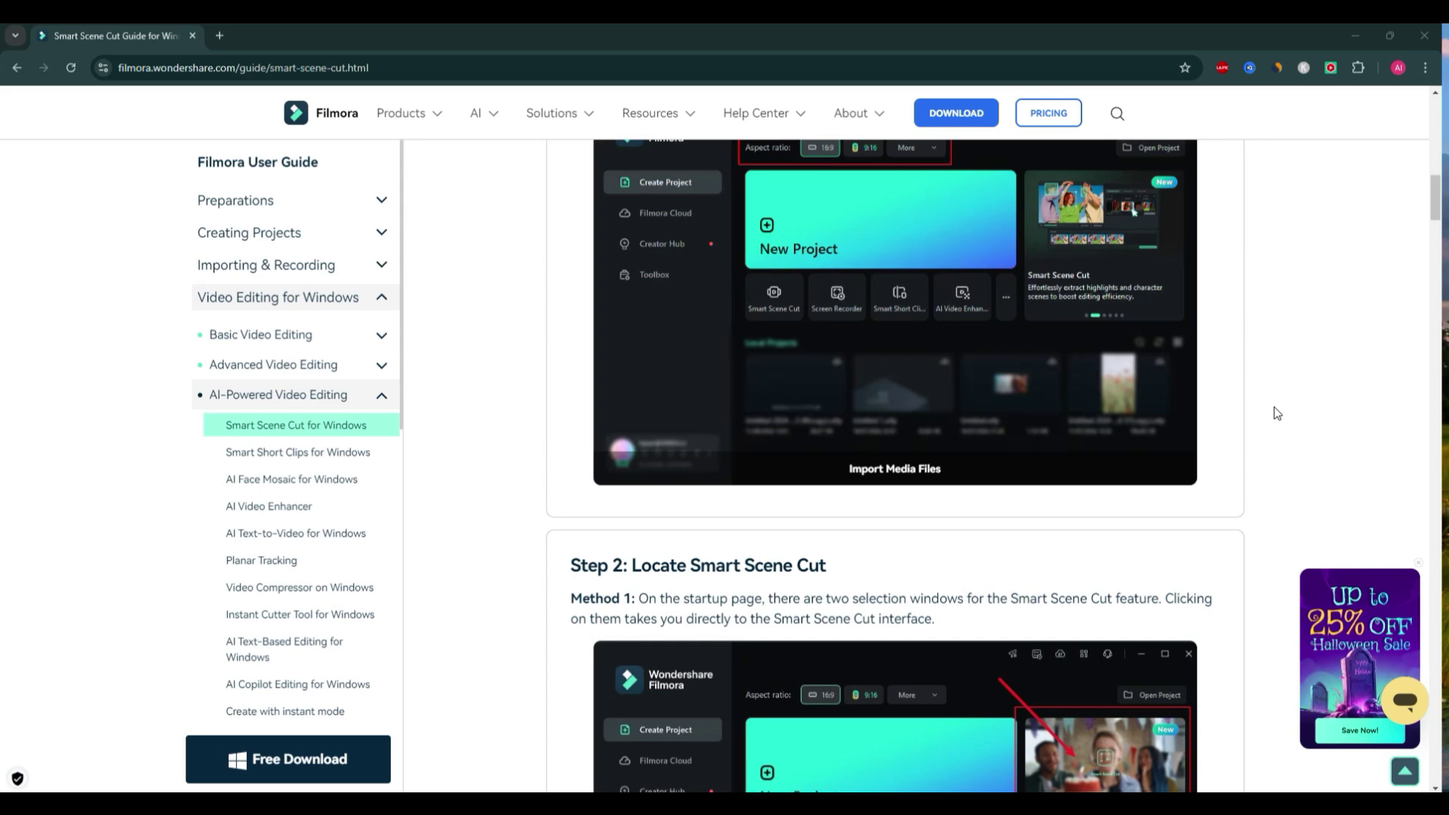
pyautogui.scroll(-2, 1279, 402)
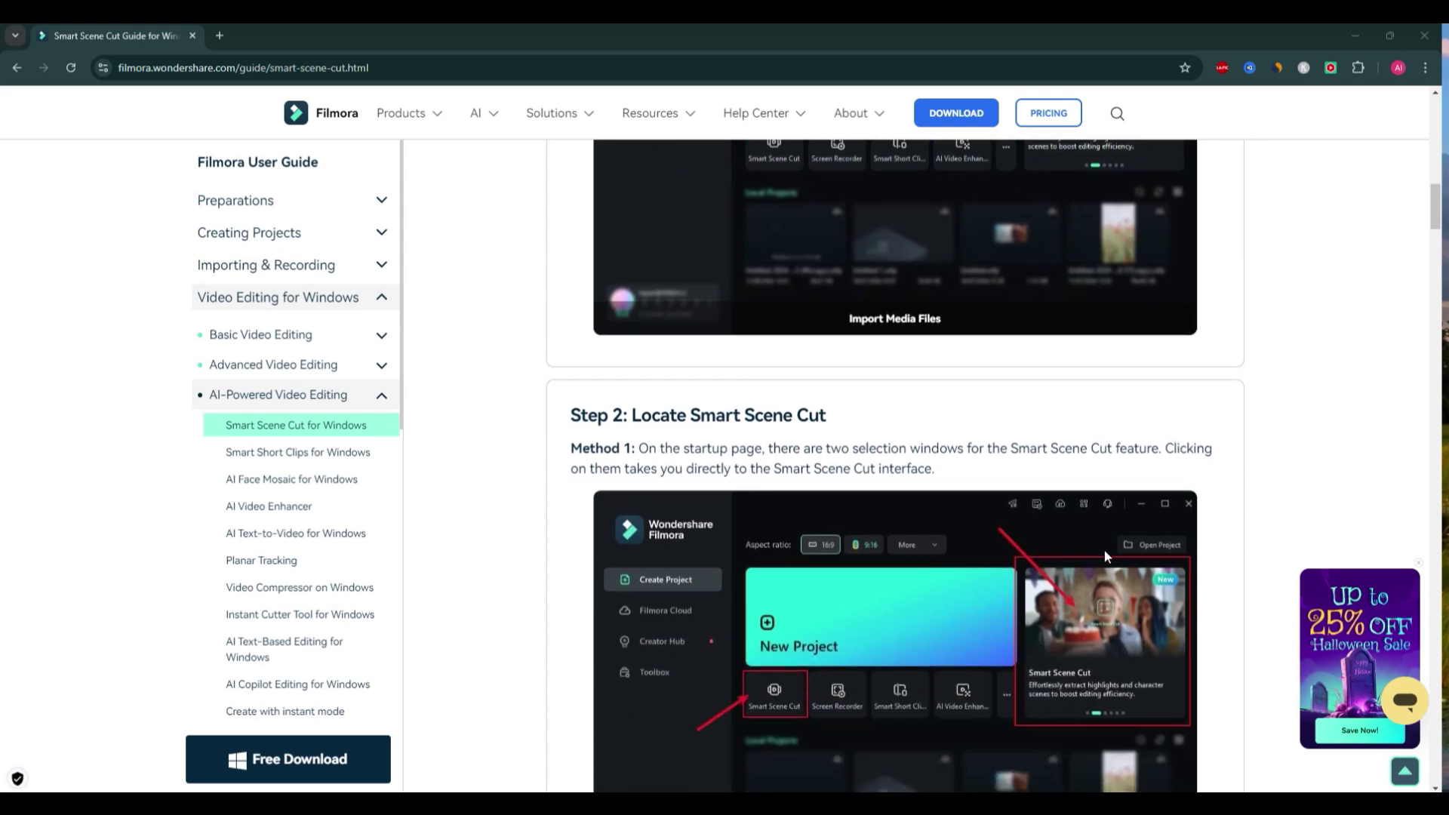
pyautogui.scroll(-2, 1132, 521)
pyautogui.scroll(8, 1207, 476)
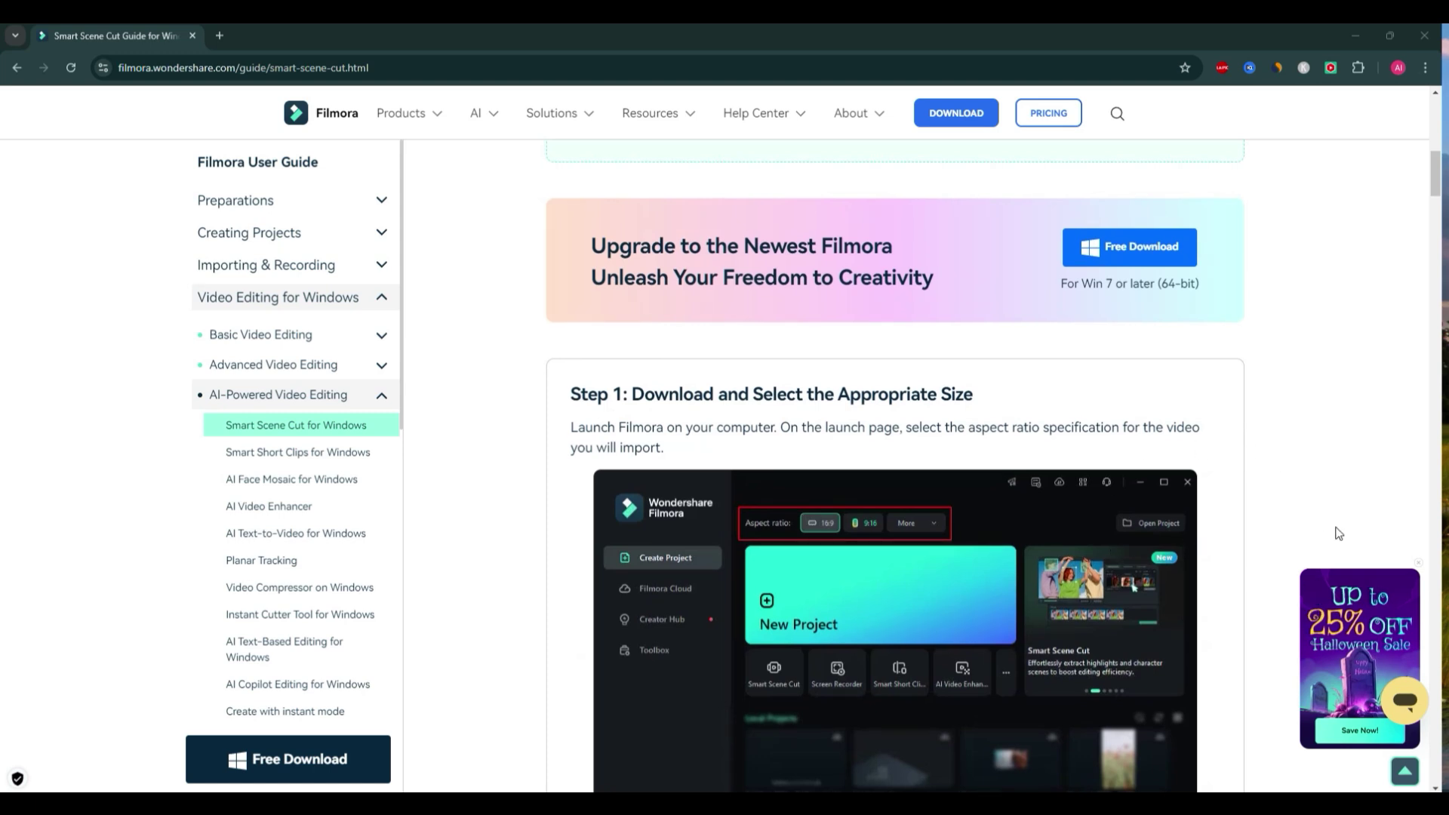
# Close the Halloween sale pop-up and return to the guide's Step 1 on the aspect ratio.
pyautogui.click(1421, 567)
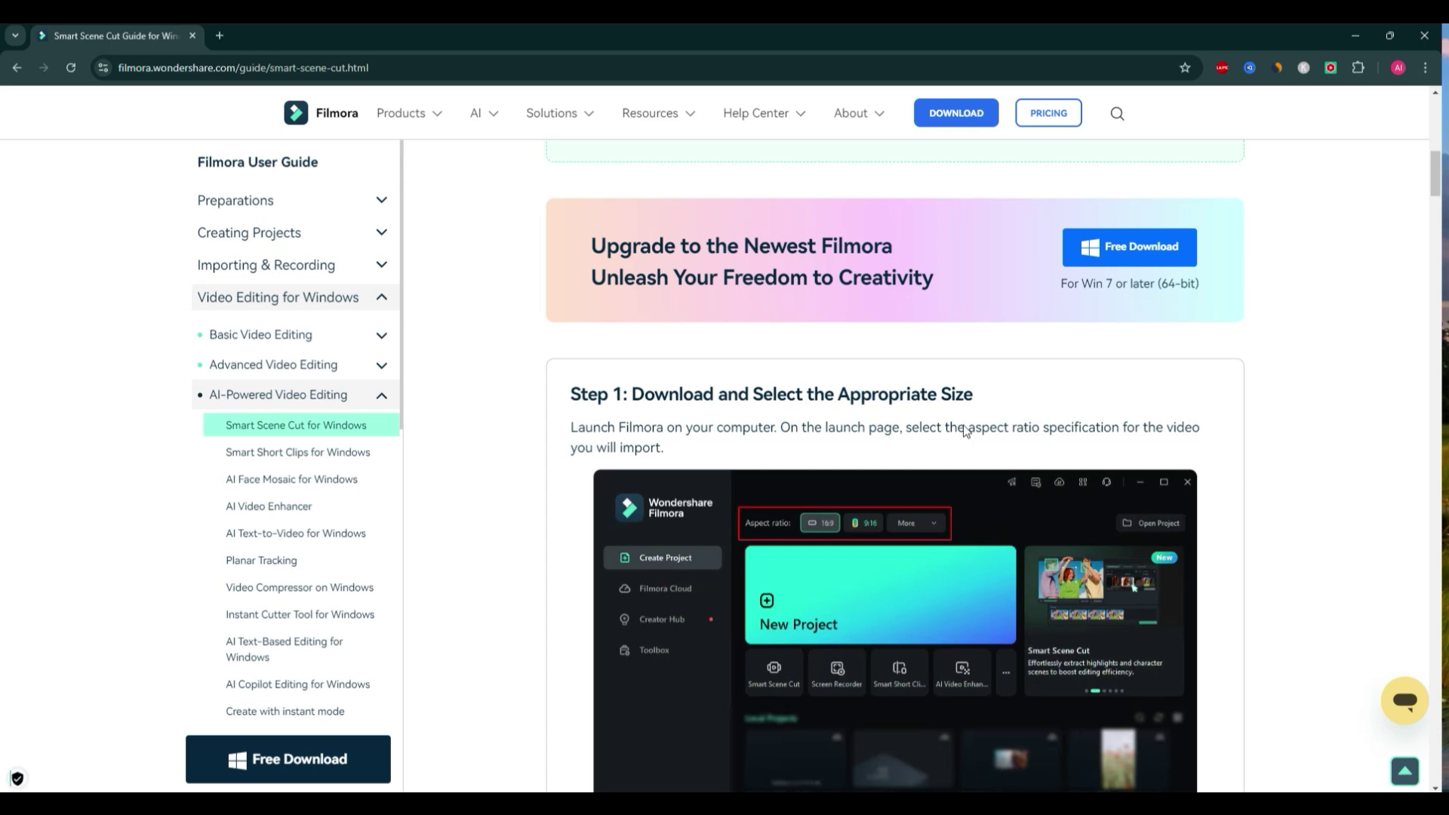
pyautogui.scroll(-2, 604, 398)
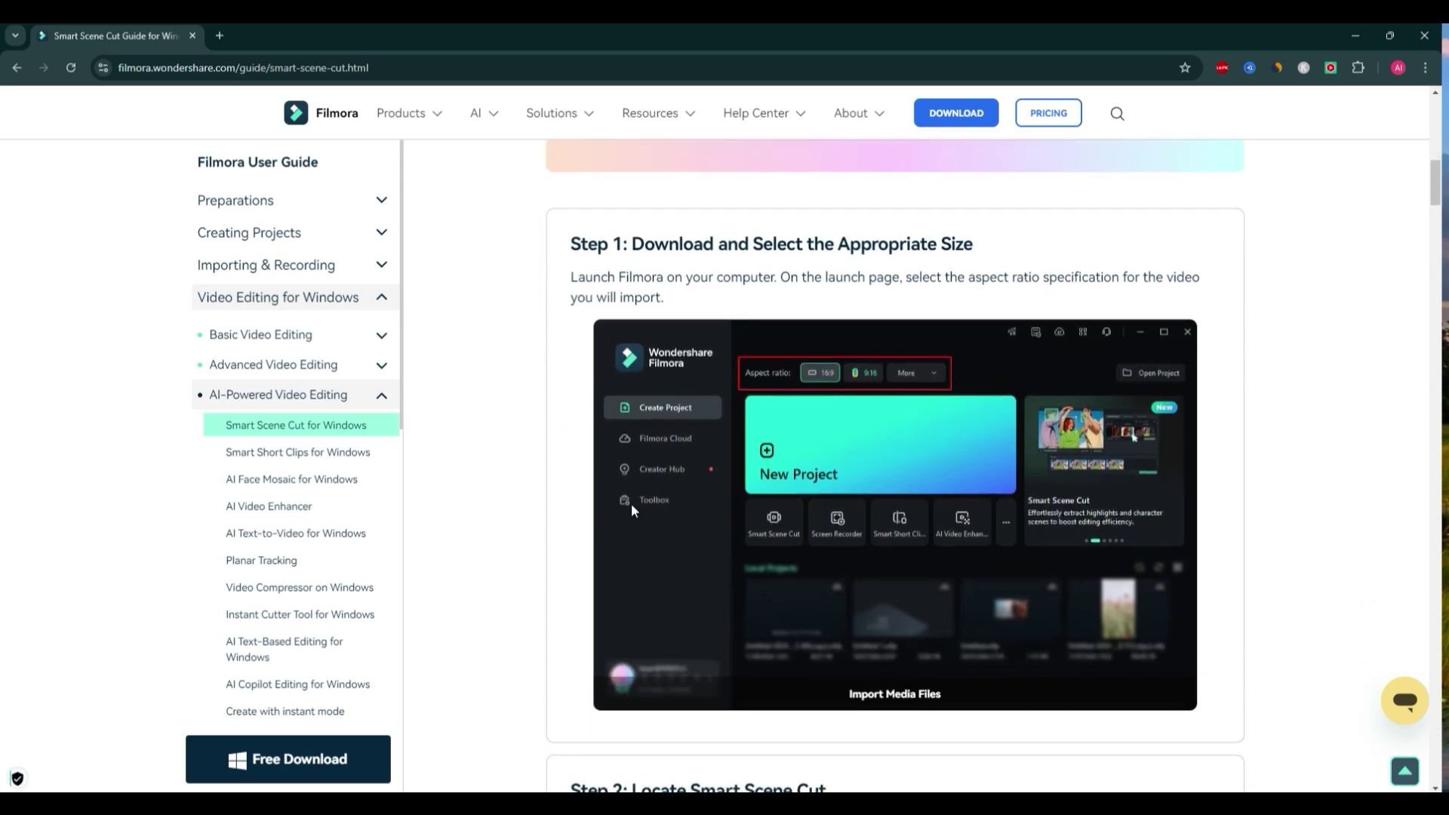
pyautogui.moveTo(920, 804)
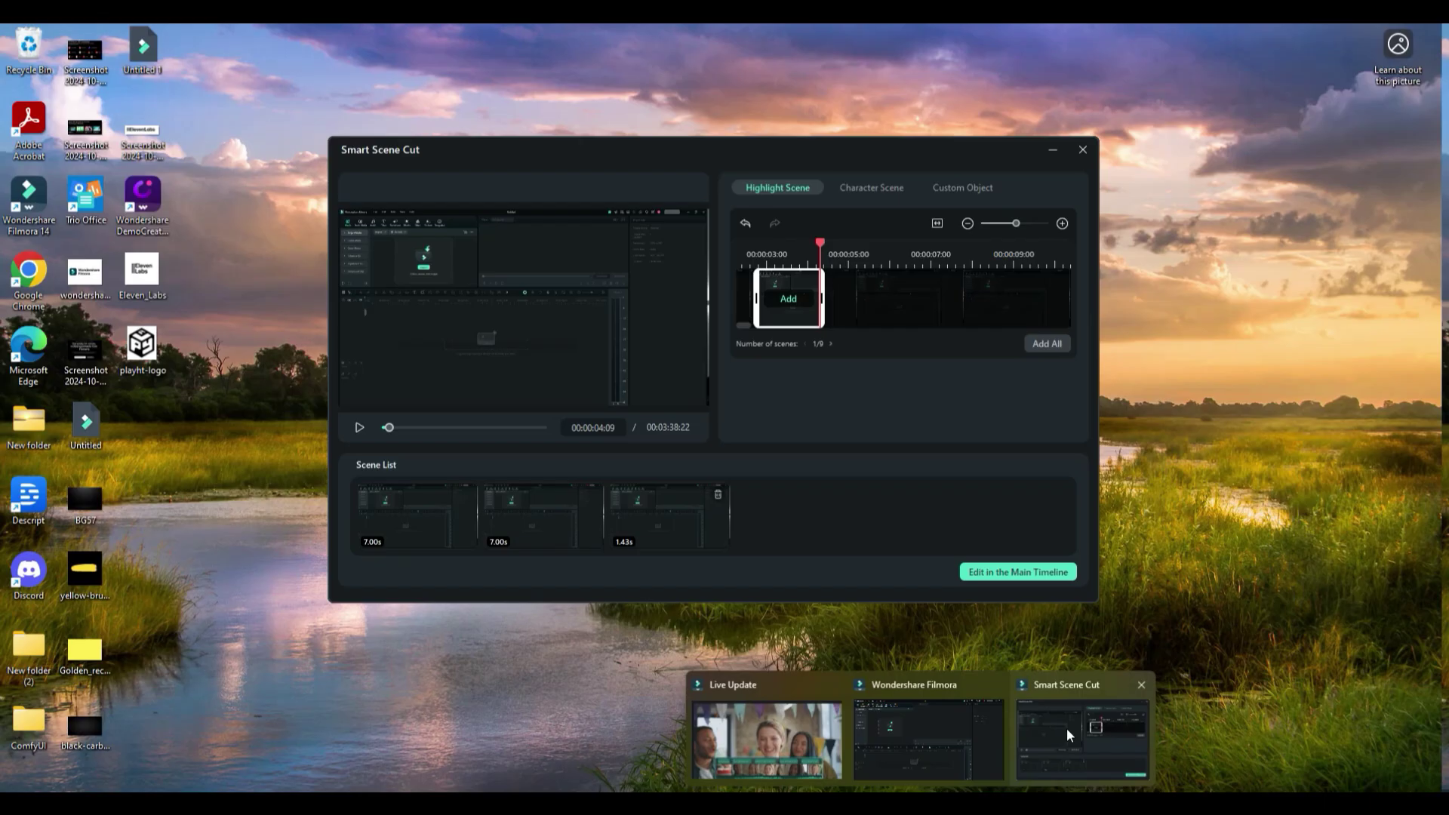
pyautogui.click(1067, 729)
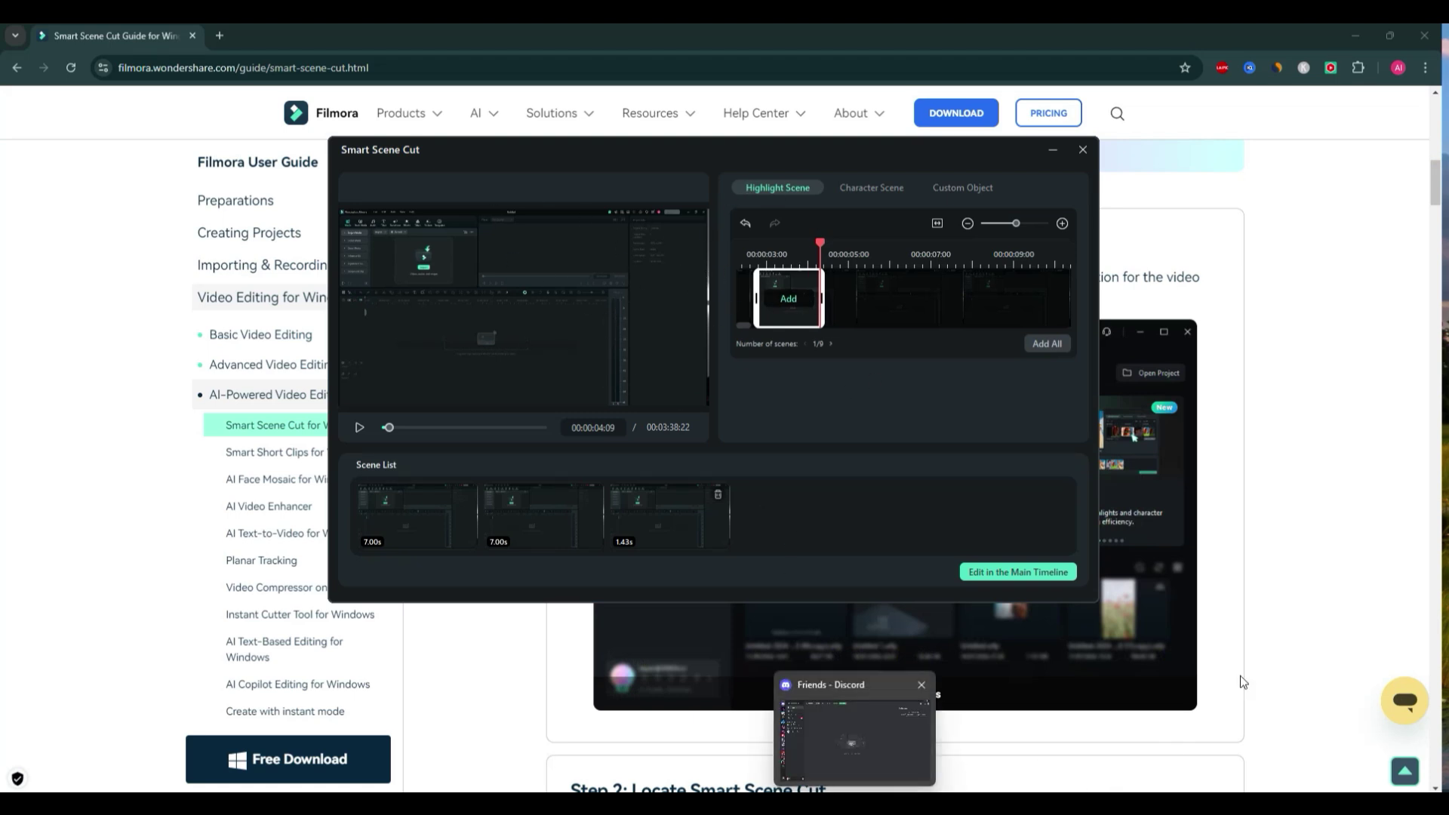
pyautogui.click(1287, 563)
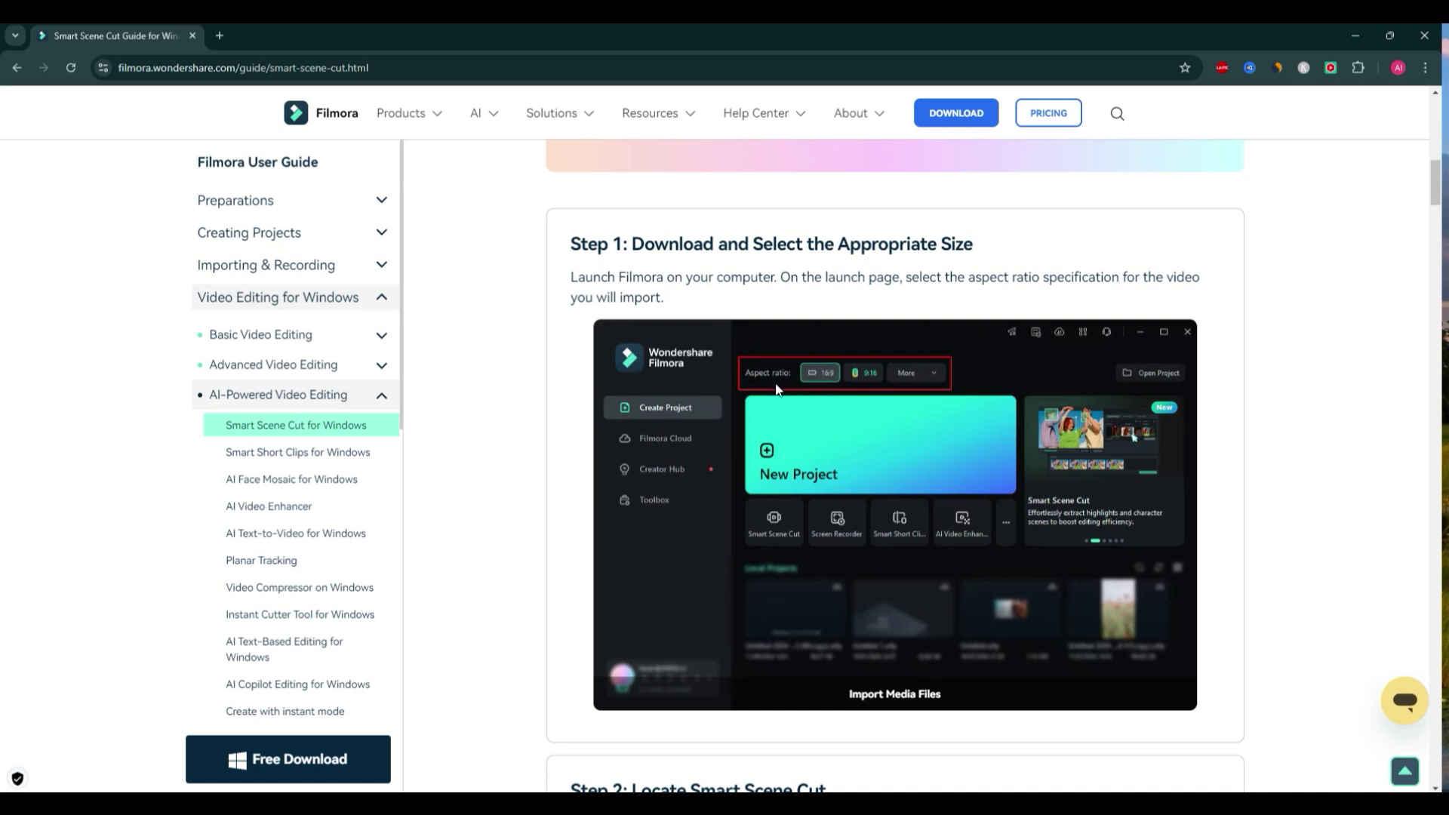
# Read guide Steps 2 to 4 on locating Smart Scene Cut, creating the cut, tracking its progress and entering the edit page.
pyautogui.scroll(-5, 805, 410)
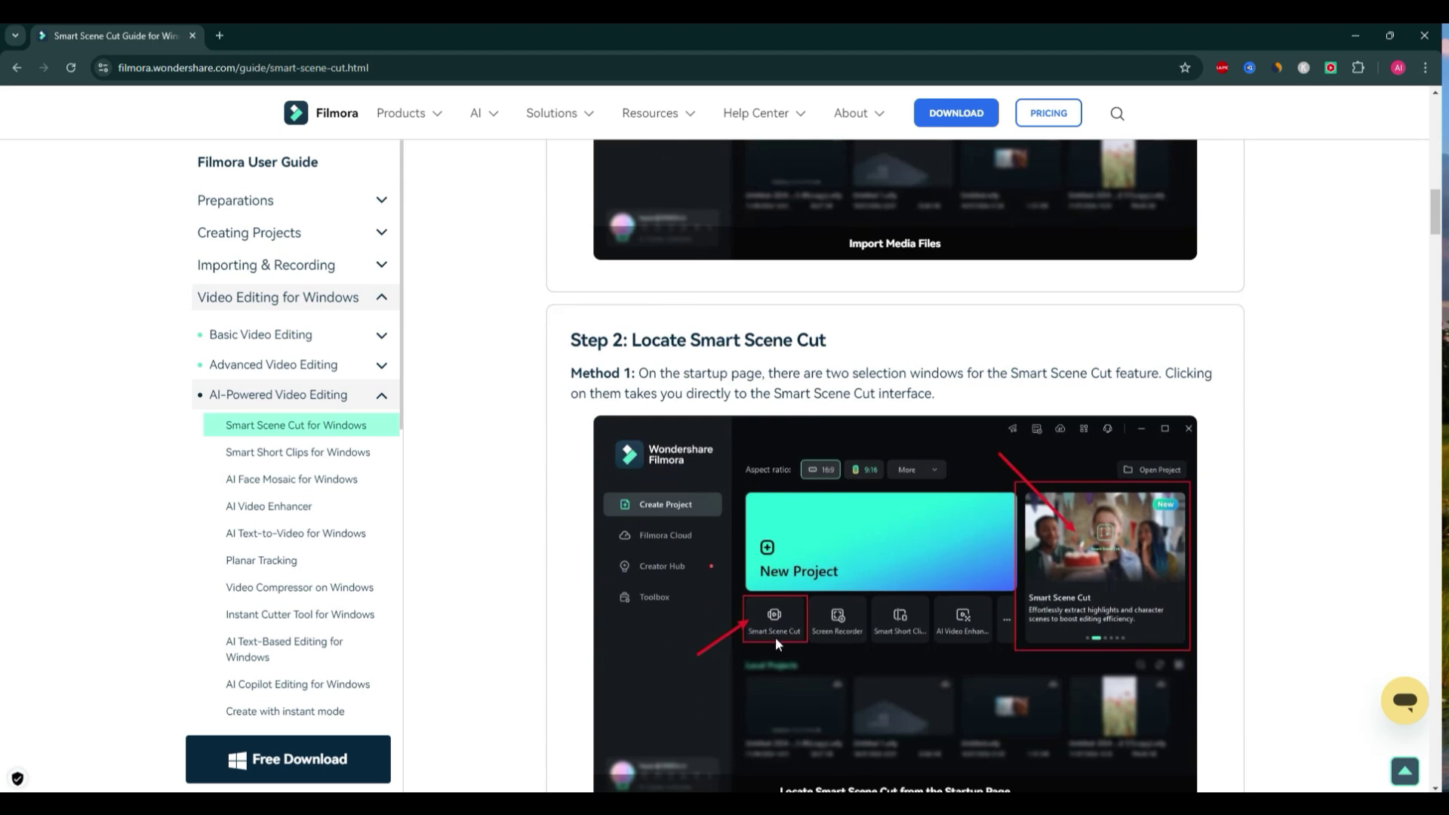
pyautogui.scroll(-5, 824, 481)
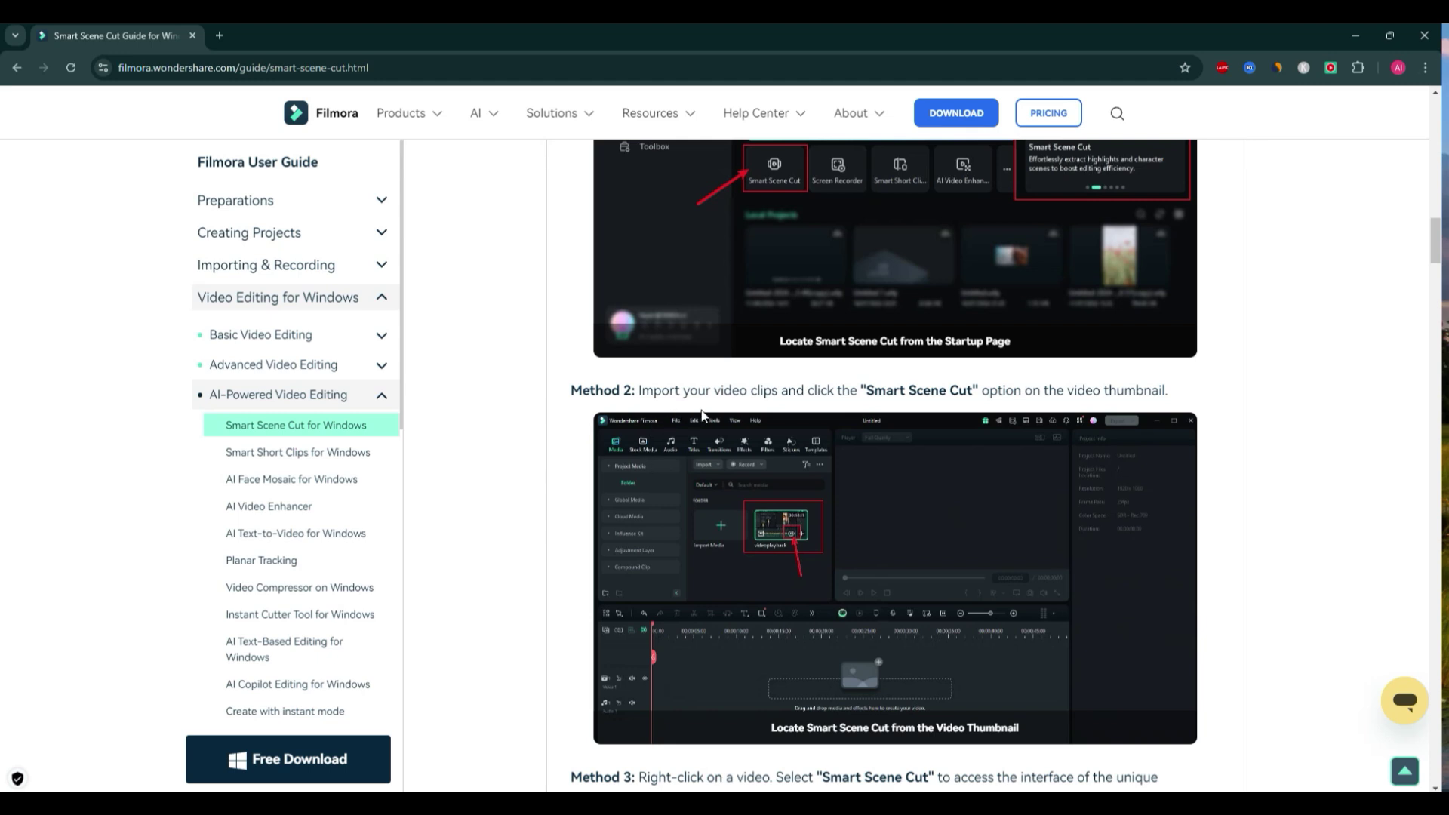
pyautogui.scroll(-6, 939, 442)
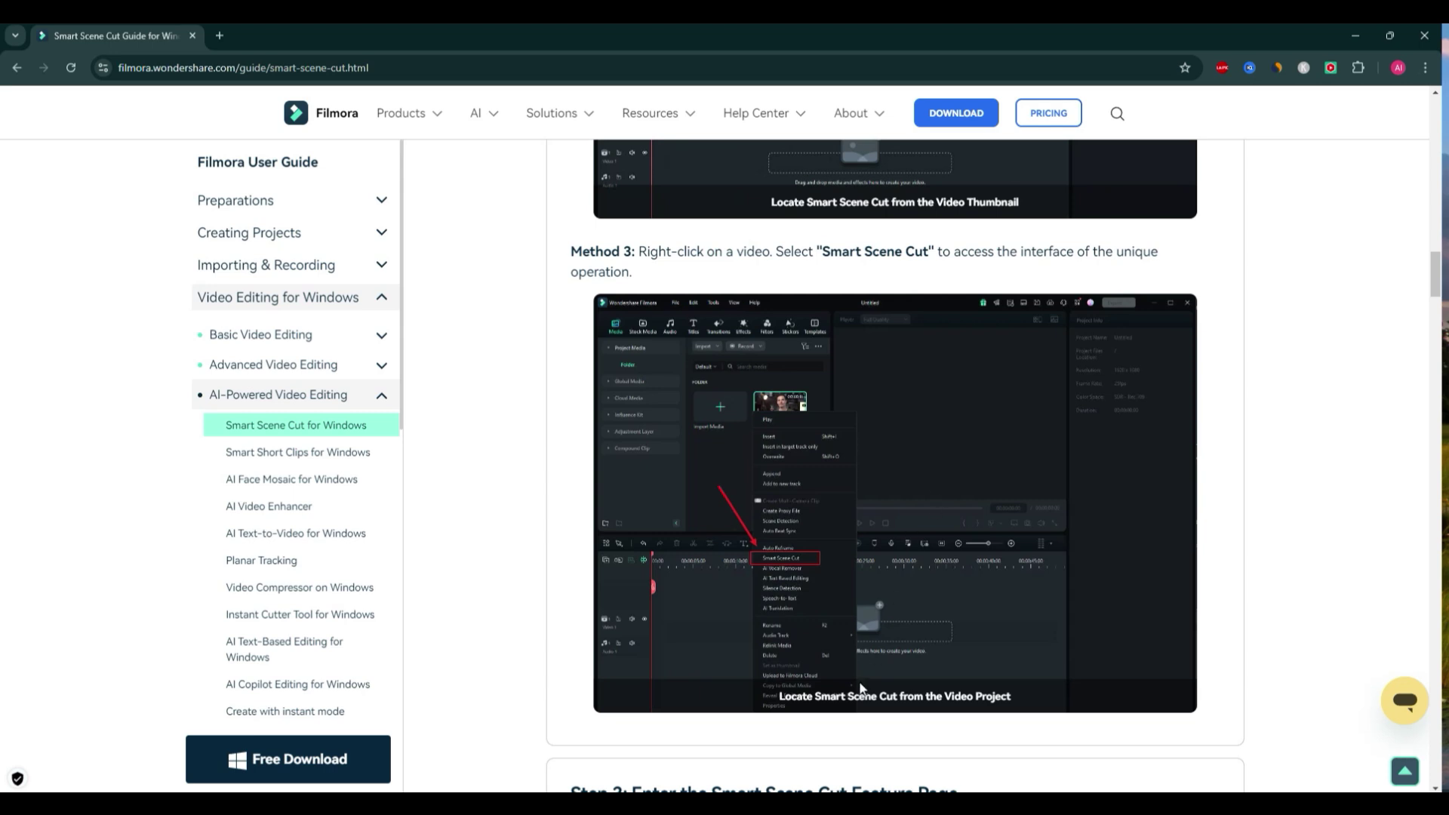
pyautogui.scroll(-3, 831, 590)
pyautogui.scroll(-4, 776, 586)
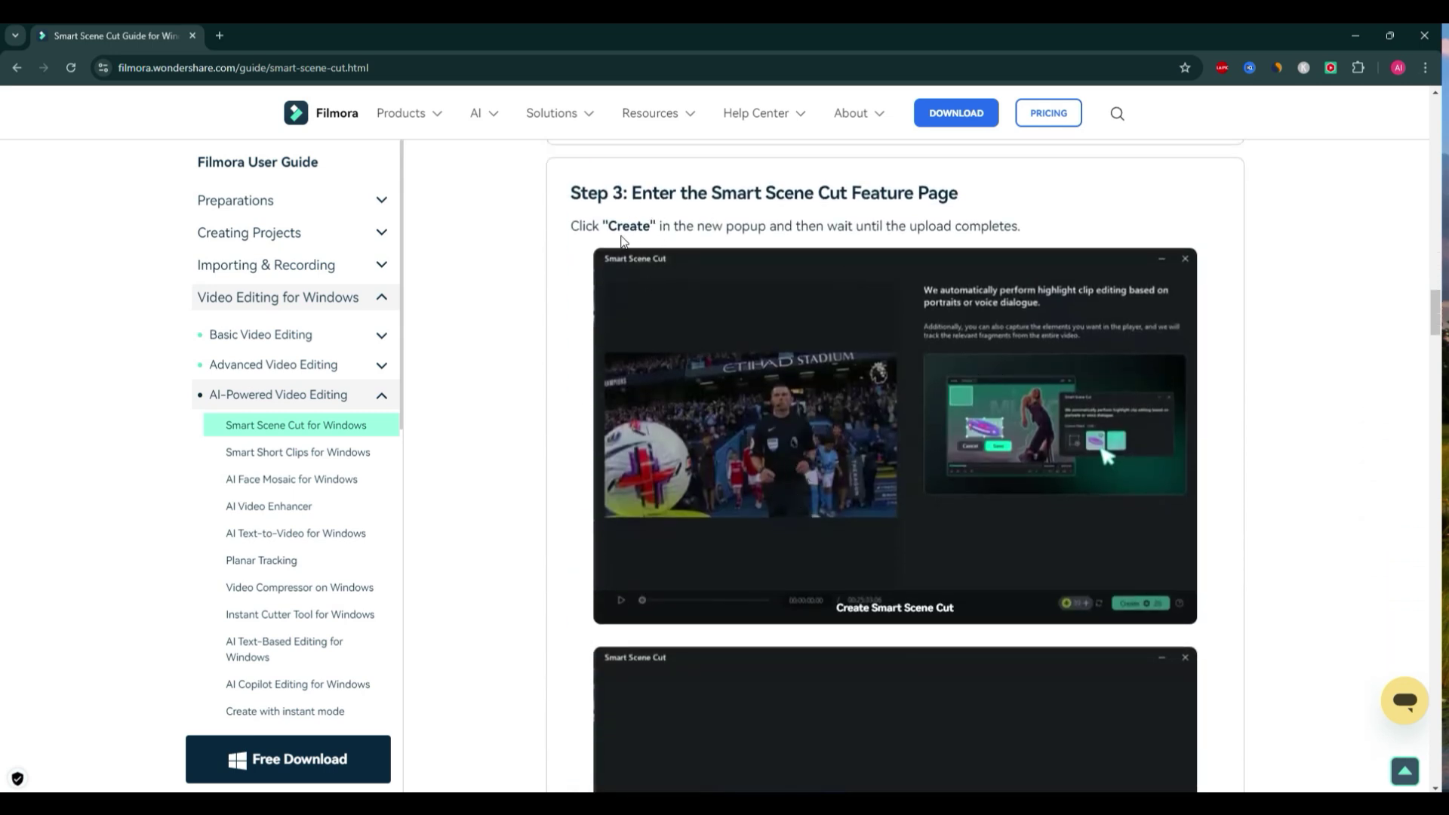
pyautogui.scroll(-3, 626, 261)
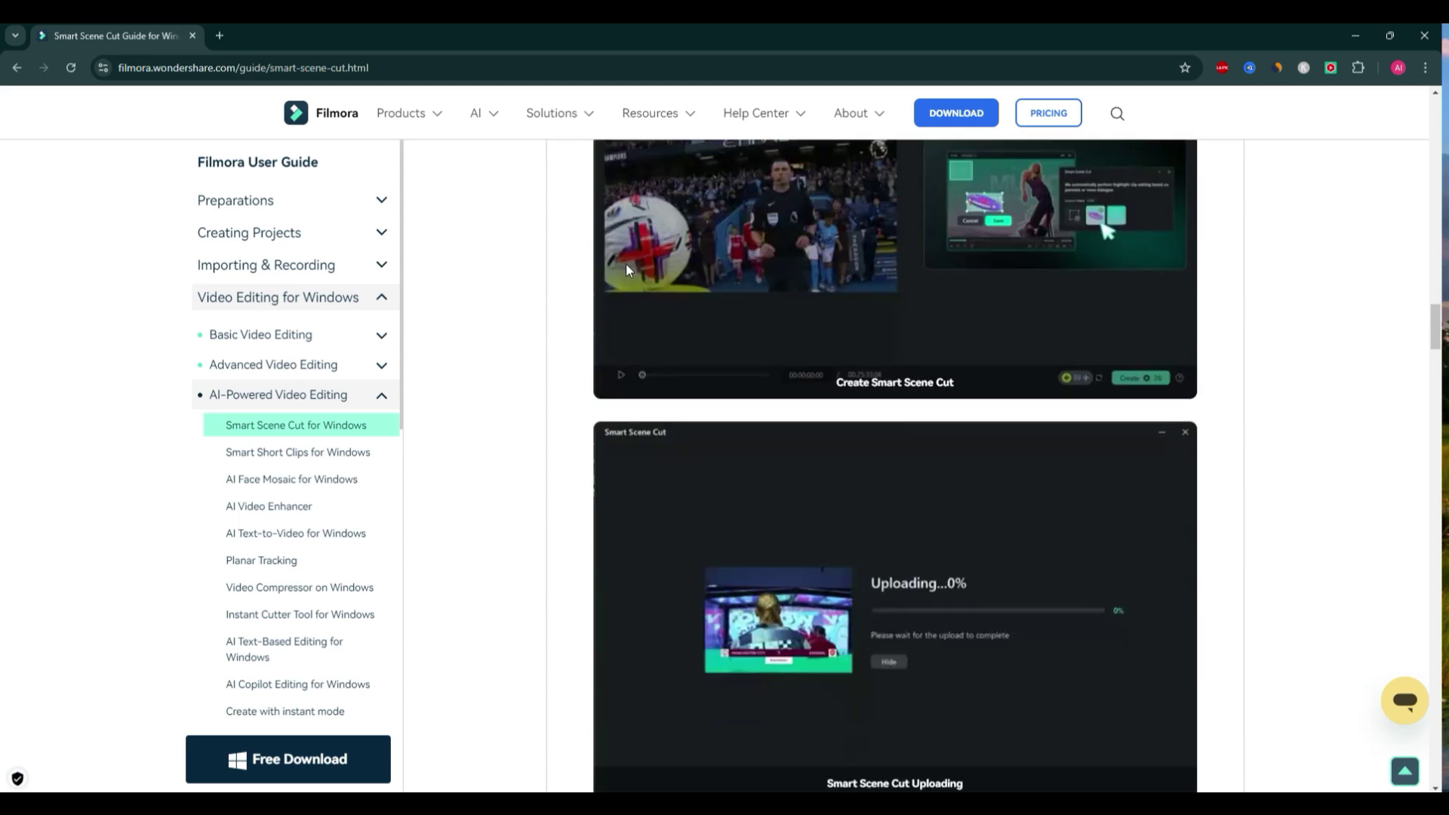
pyautogui.scroll(-8, 704, 402)
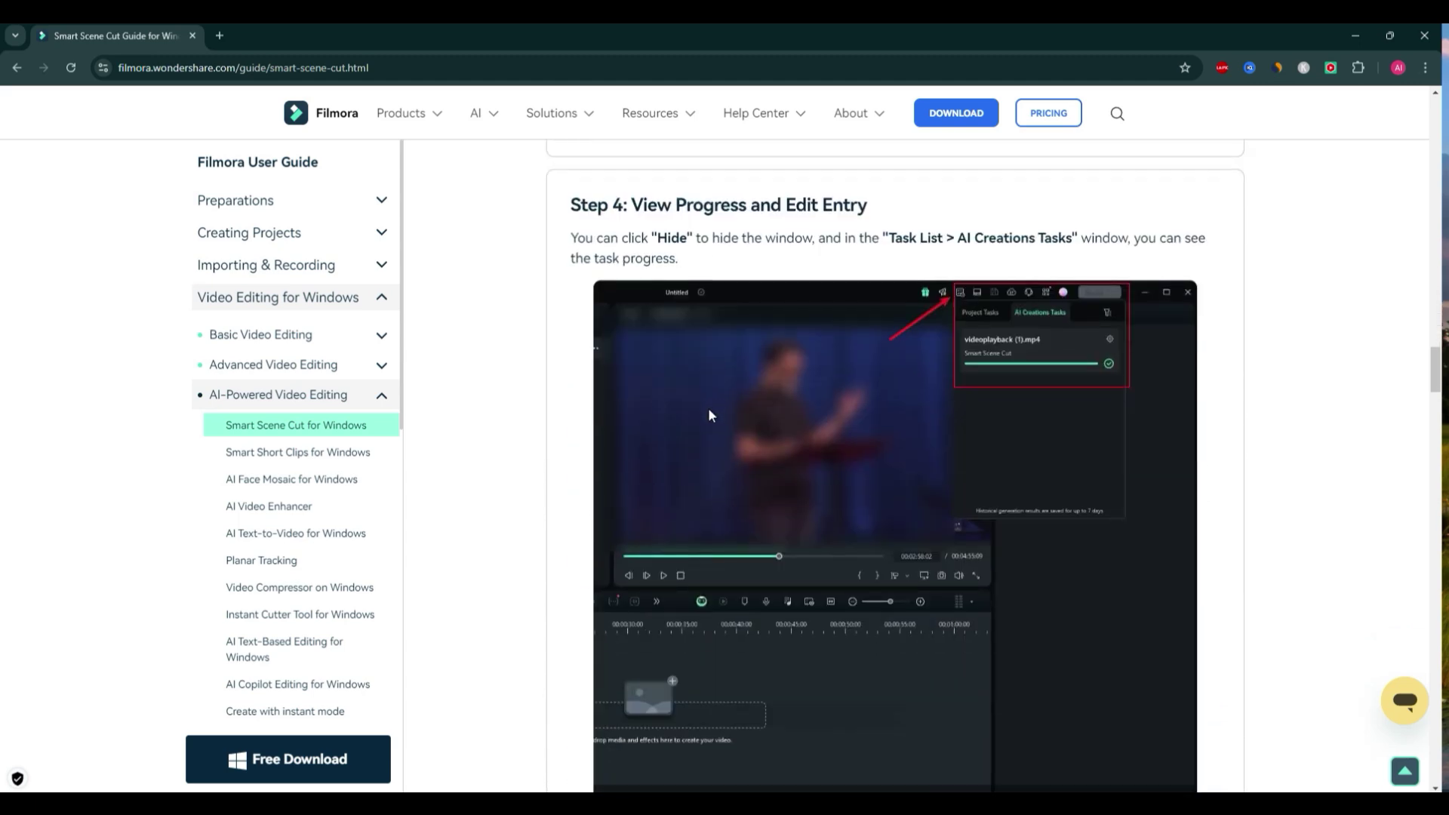
pyautogui.scroll(-7, 708, 414)
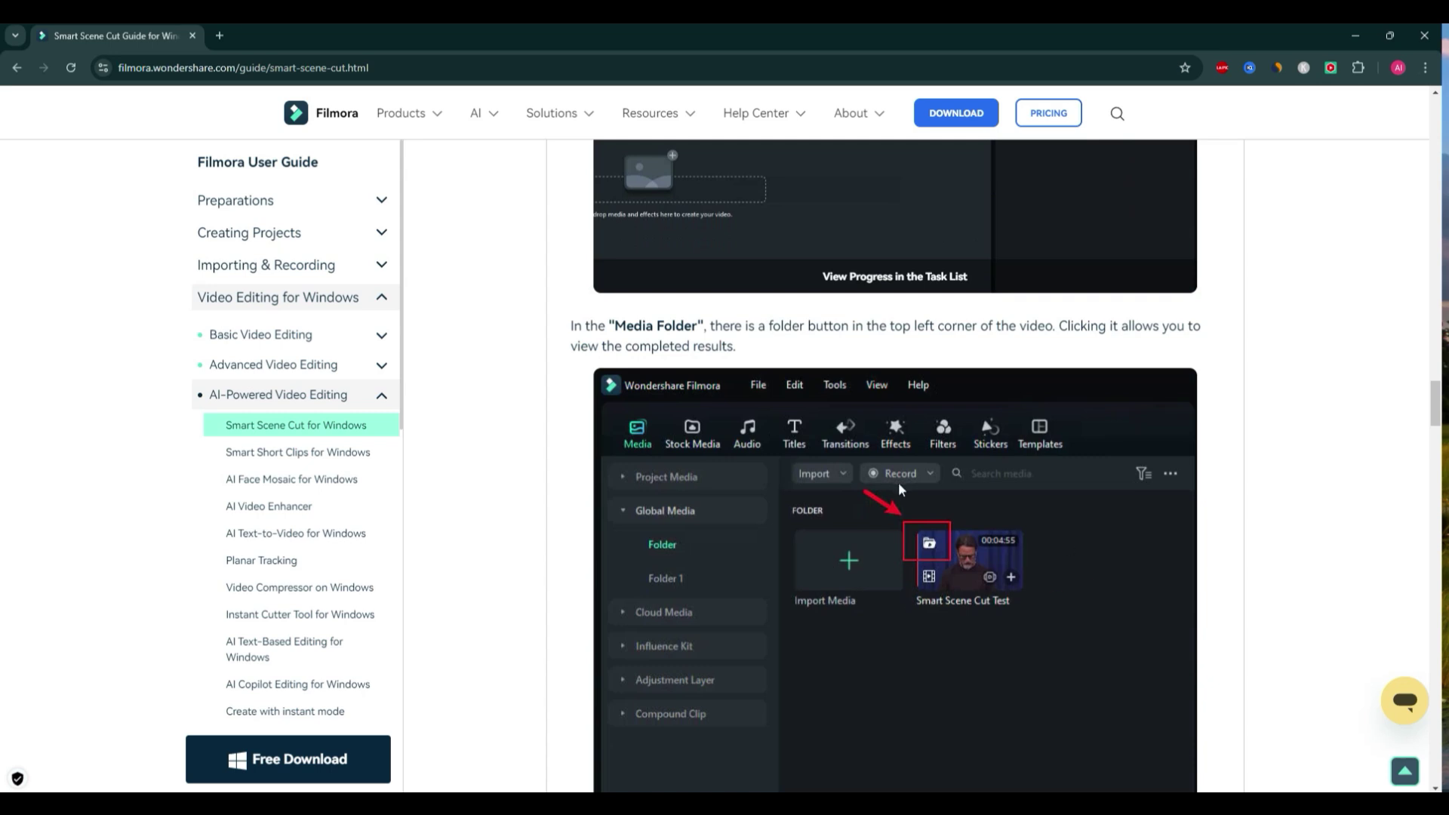
pyautogui.scroll(-9, 942, 559)
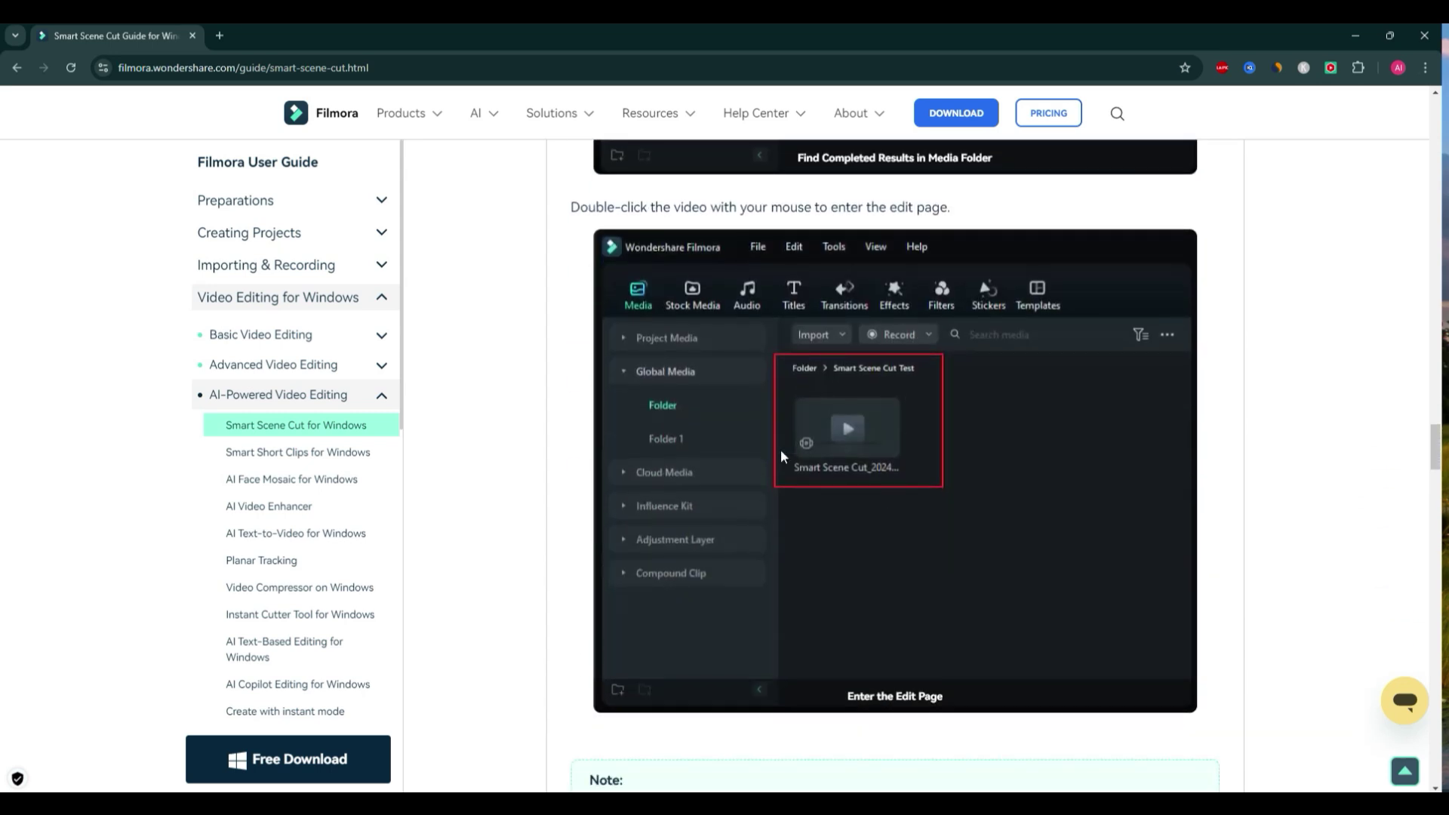
# Examine guide Step 5 on the Highlight Scene, Character Scene and Custom Object categories and on editing in the main timeline.
pyautogui.scroll(-9, 780, 449)
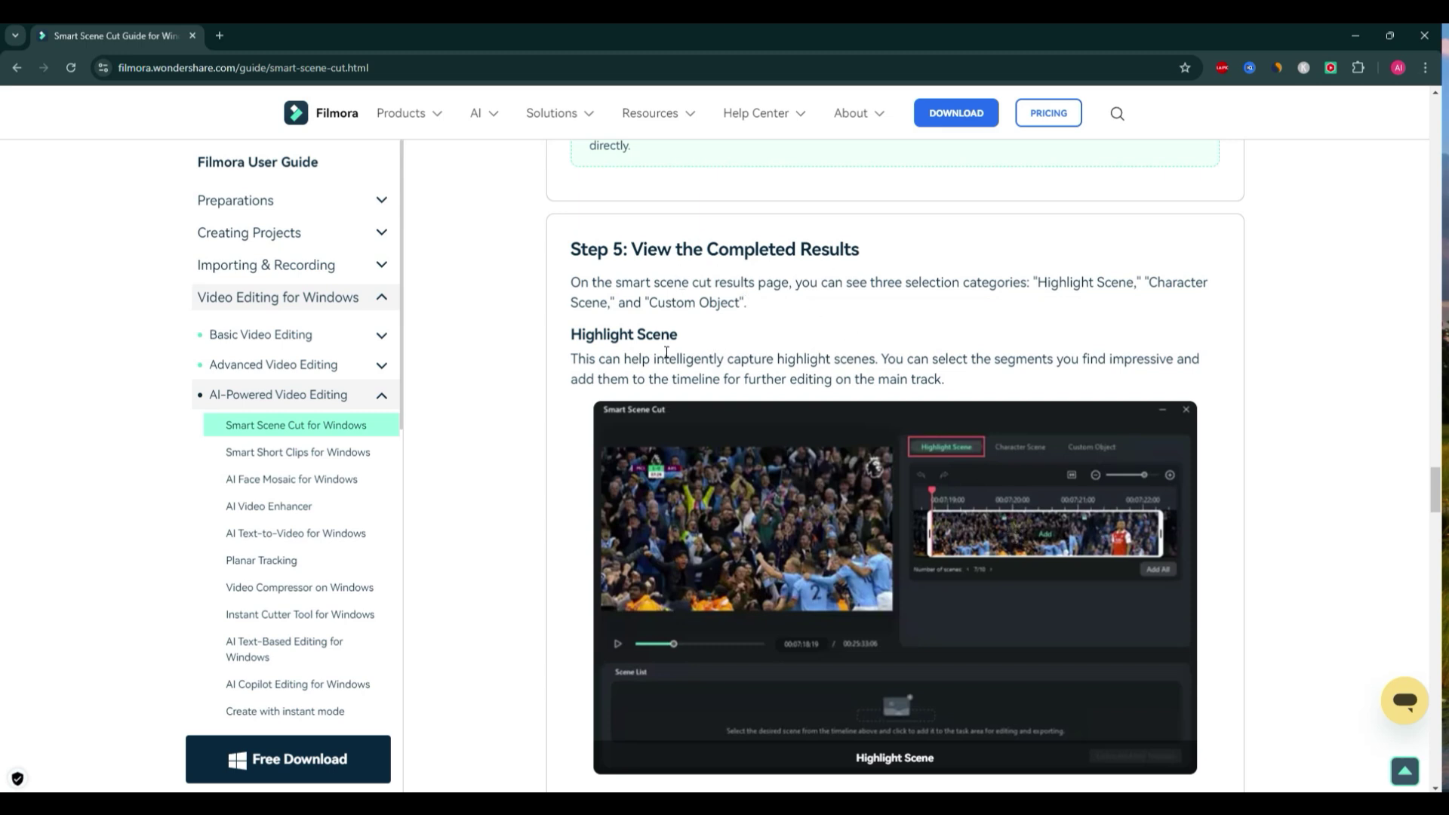
pyautogui.scroll(-2, 764, 363)
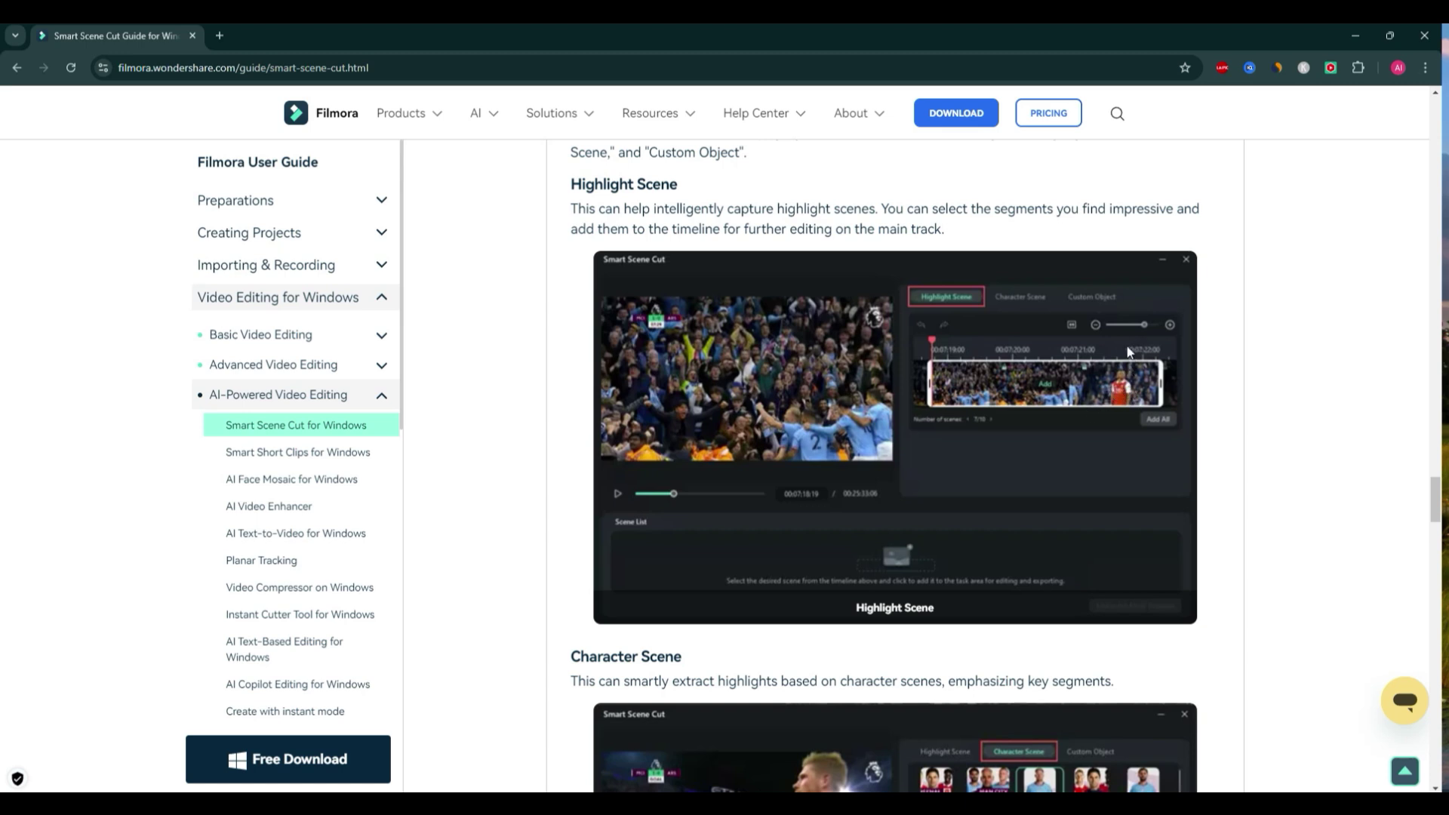
pyautogui.scroll(-1, 1129, 352)
pyautogui.scroll(-3, 991, 383)
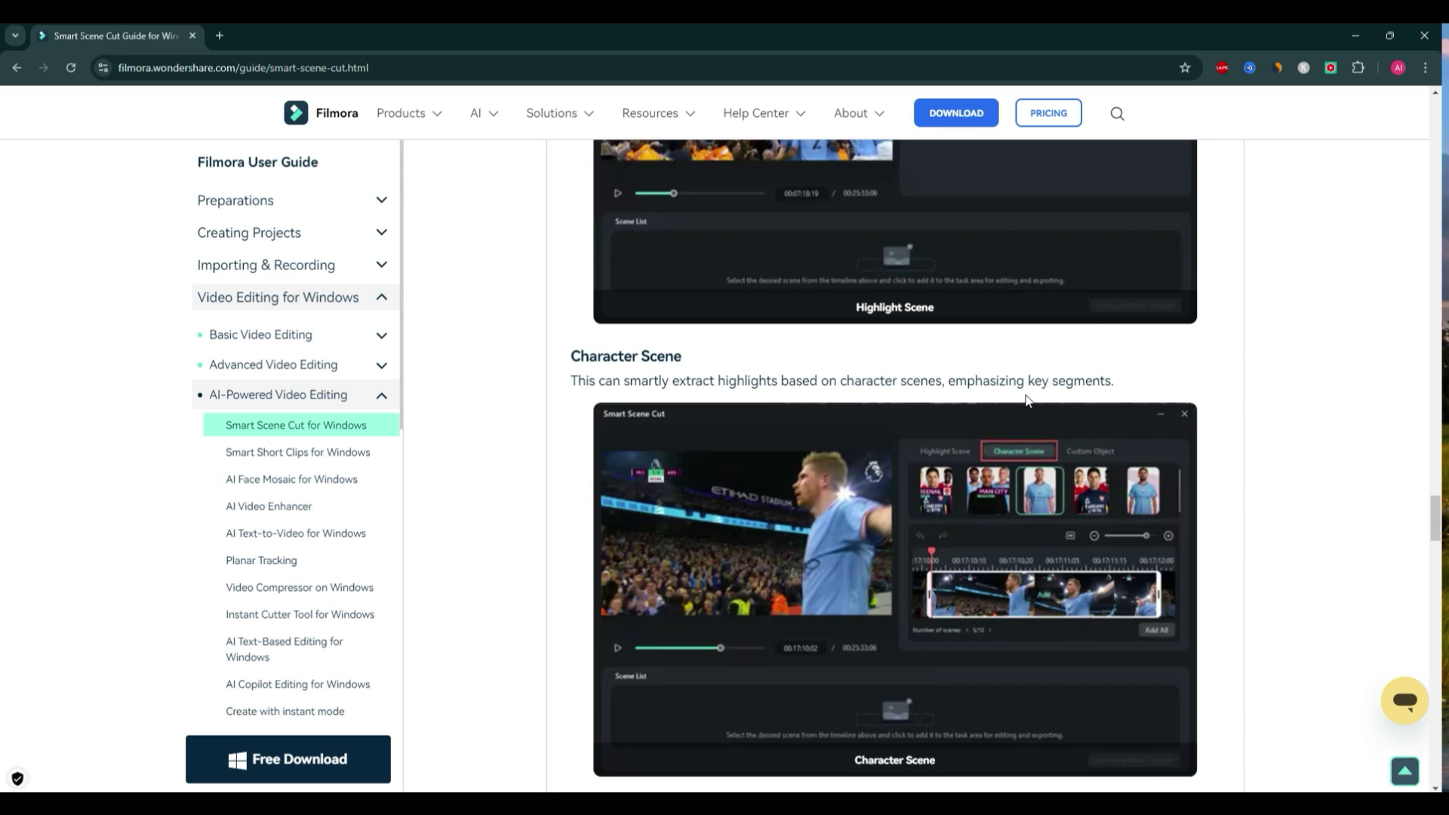
pyautogui.scroll(-2, 1268, 465)
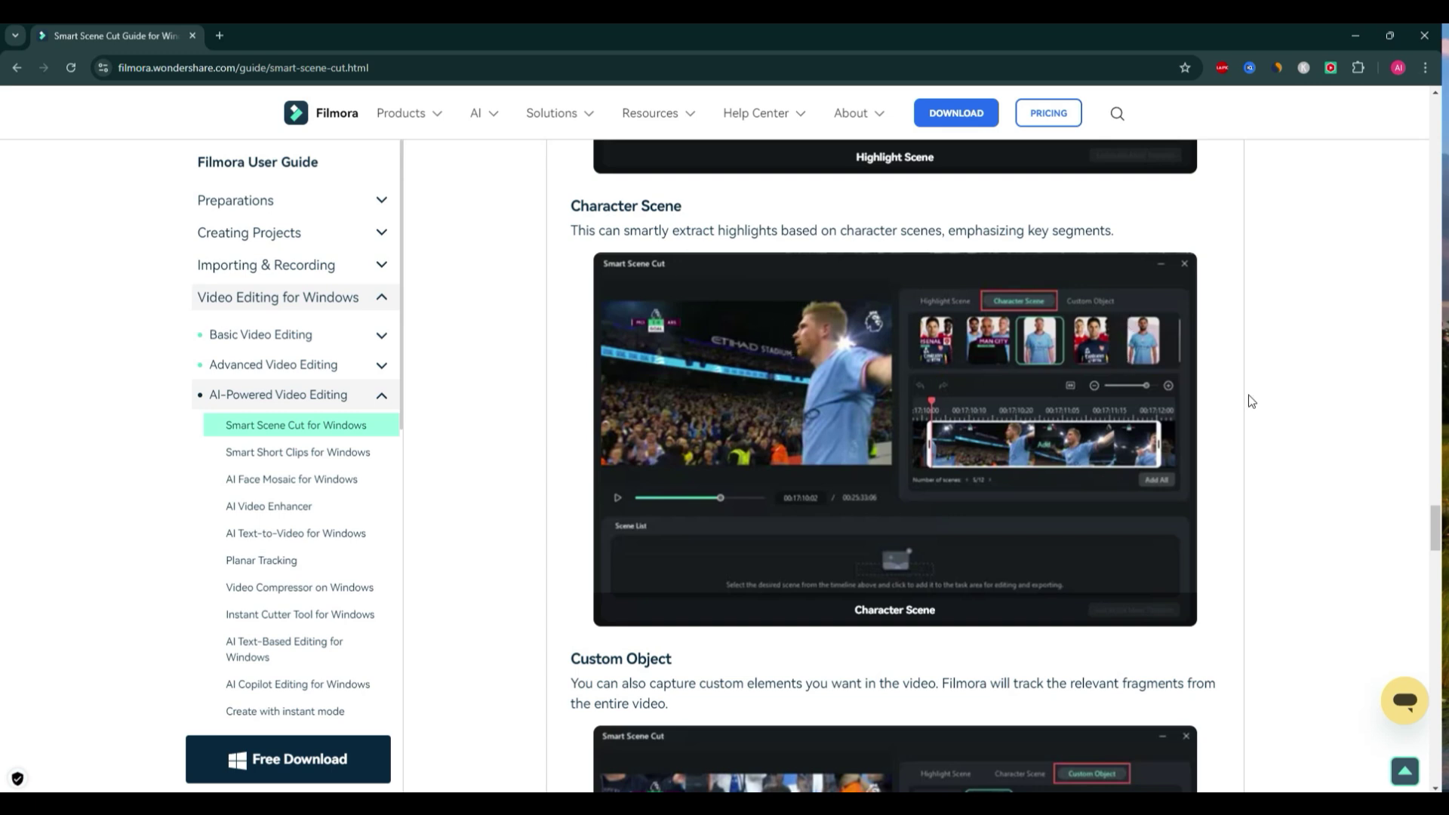
pyautogui.scroll(-4, 1246, 378)
pyautogui.scroll(-2, 1027, 370)
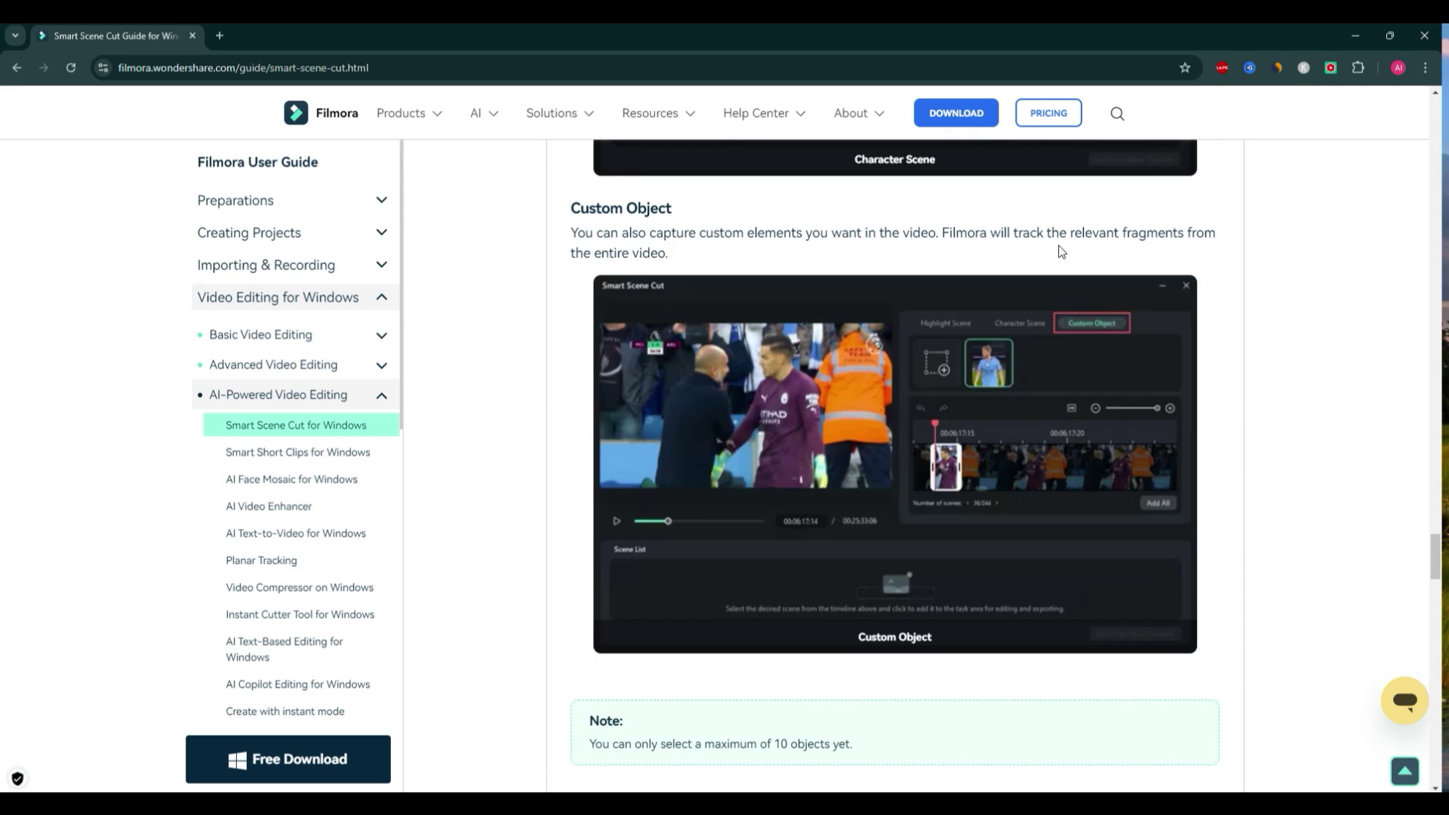
pyautogui.scroll(-2, 893, 405)
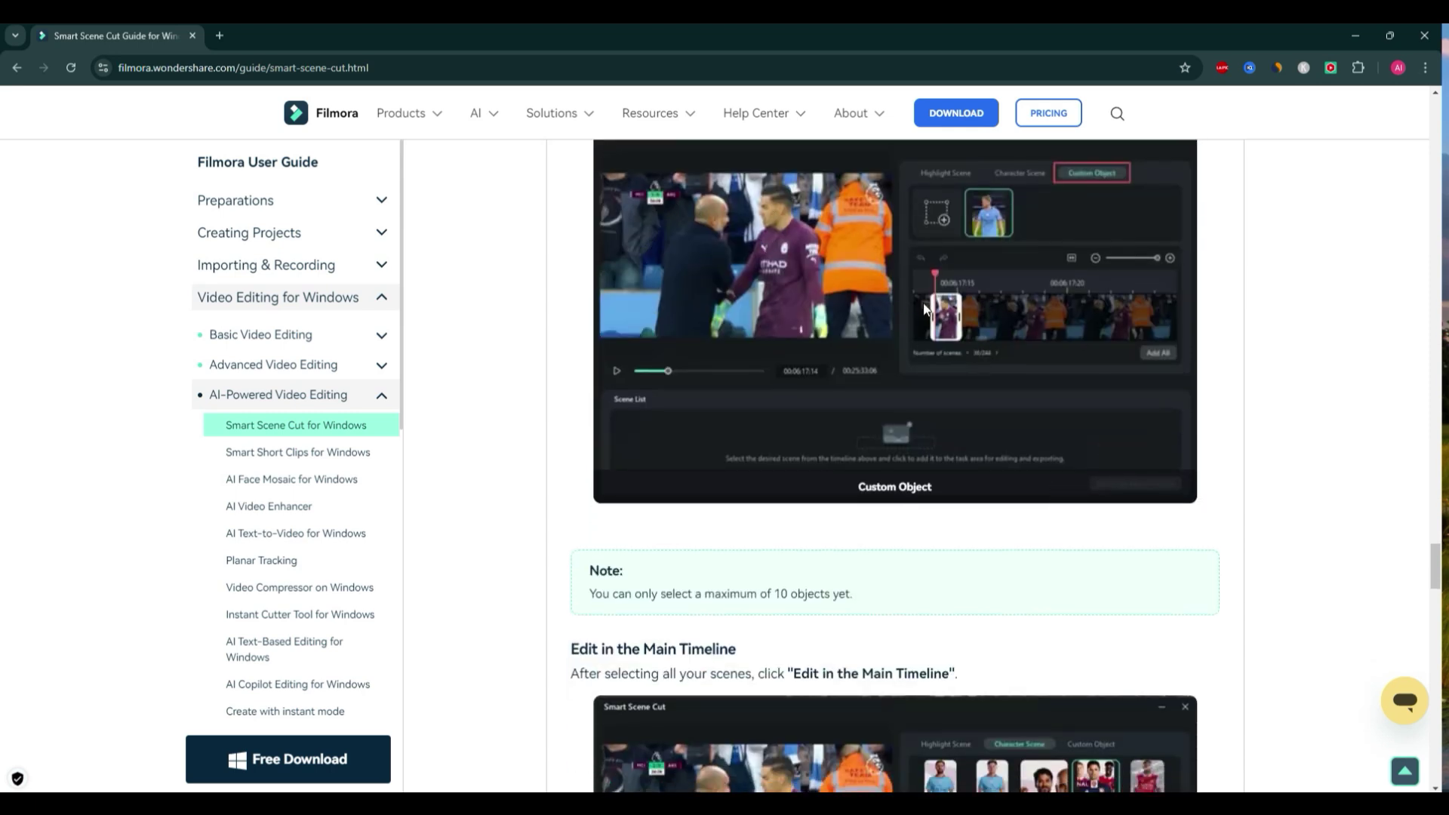
pyautogui.scroll(2, 769, 298)
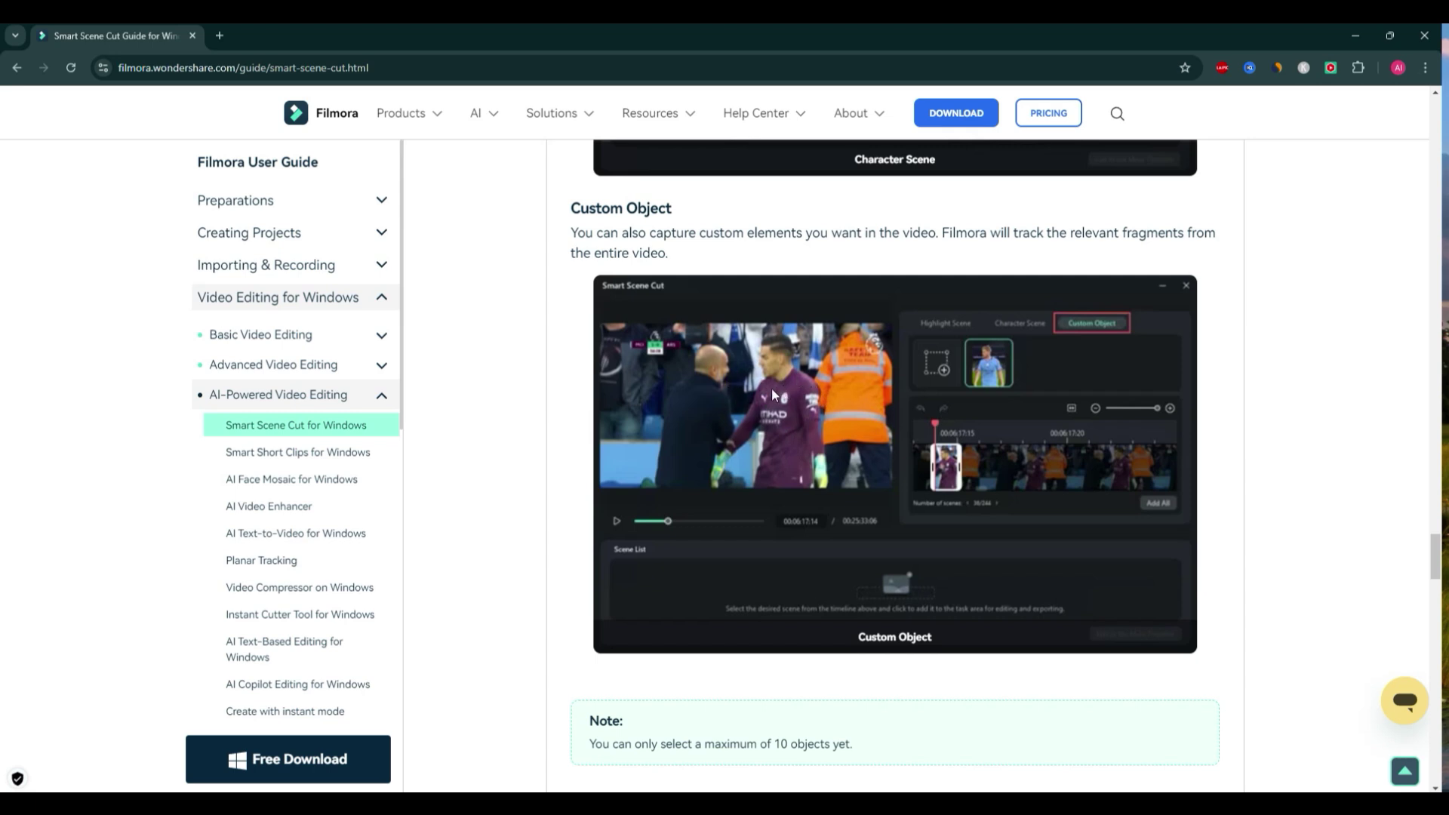
pyautogui.scroll(-6, 963, 494)
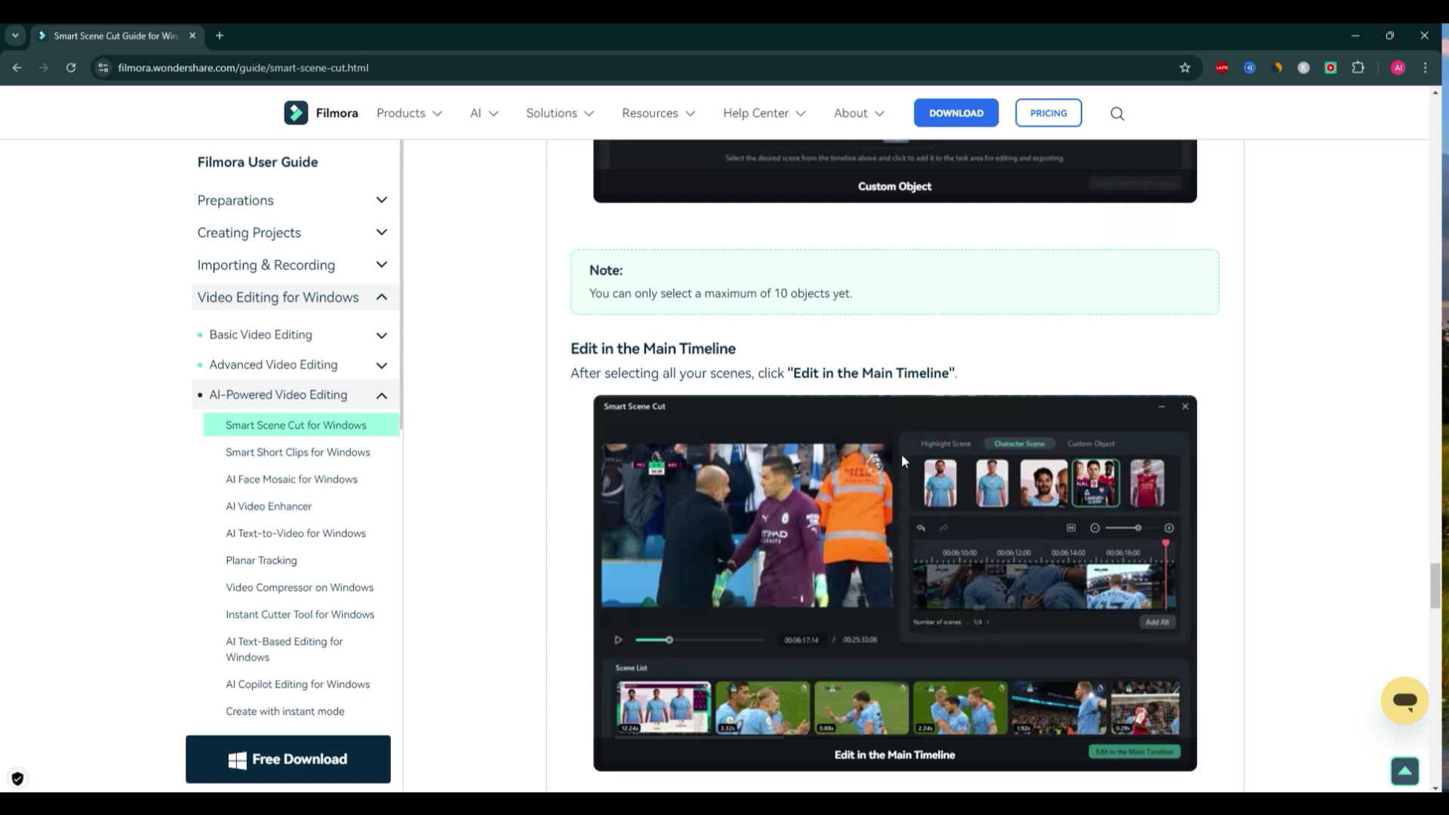
pyautogui.scroll(-1, 926, 472)
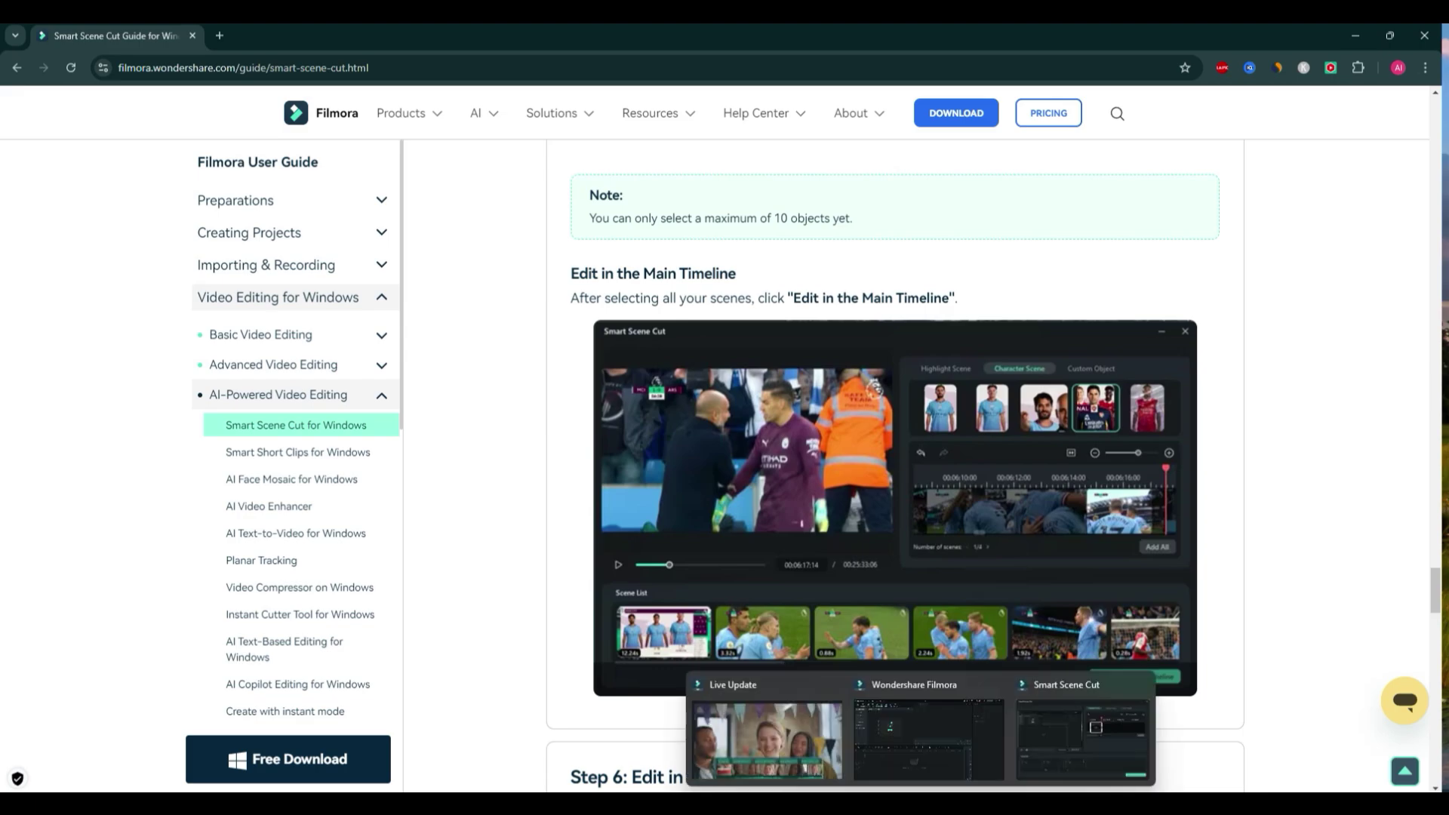
# Switch to Wondershare Filmora and bring up its Smart Scene Cut window with the highlight scenes.
pyautogui.click(929, 769)
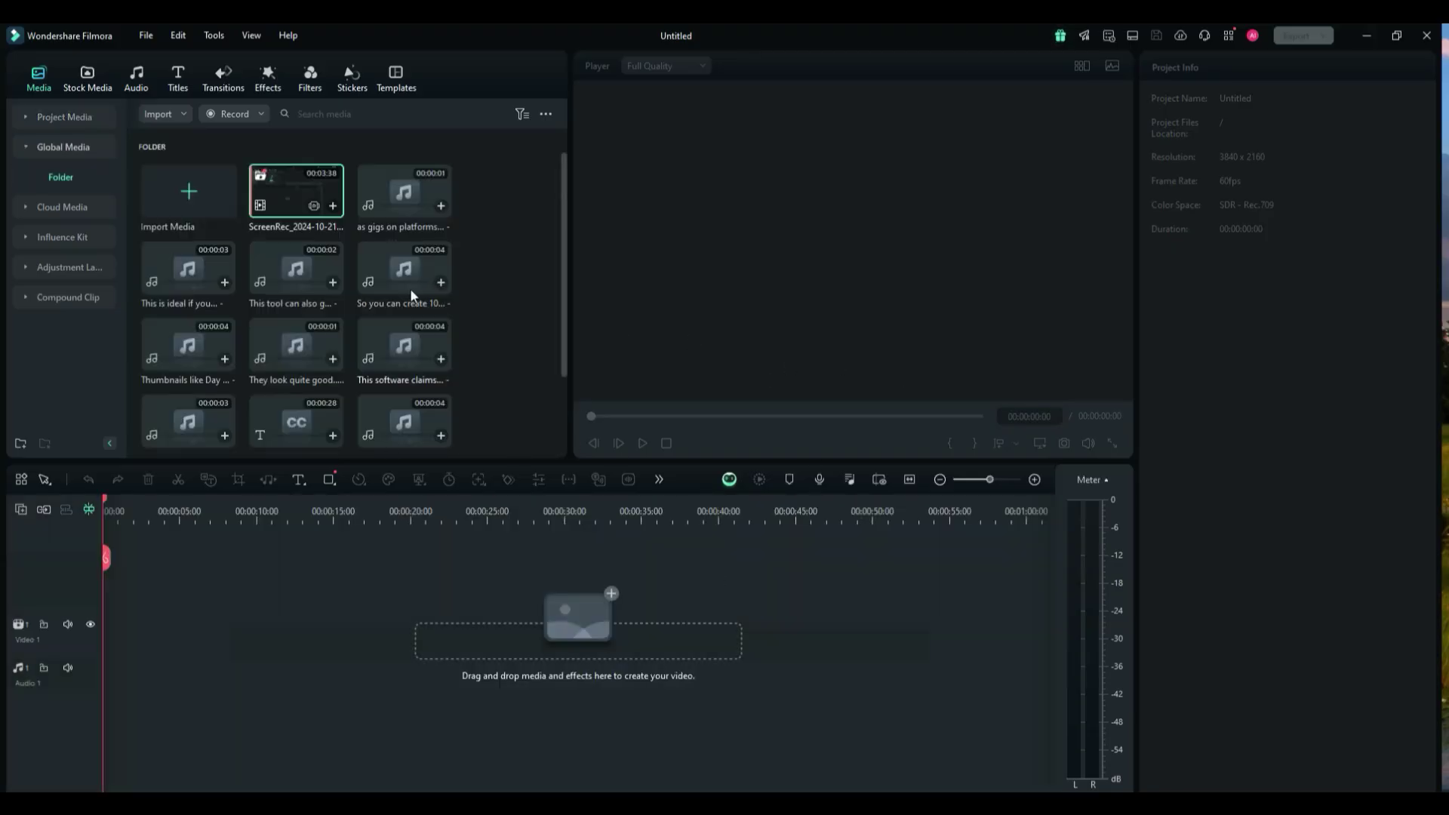
pyautogui.scroll(-2, 443, 307)
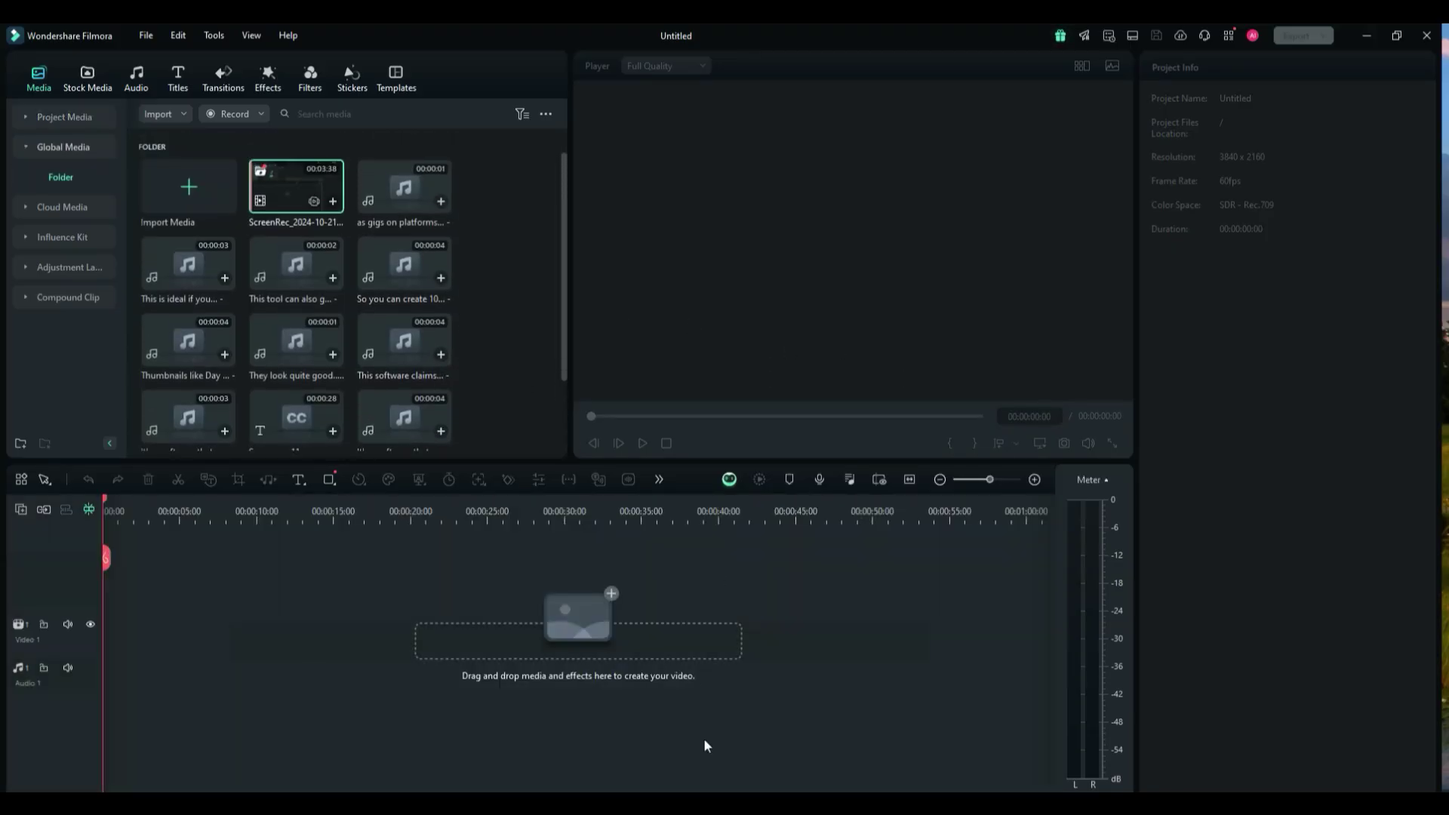
pyautogui.moveTo(966, 745)
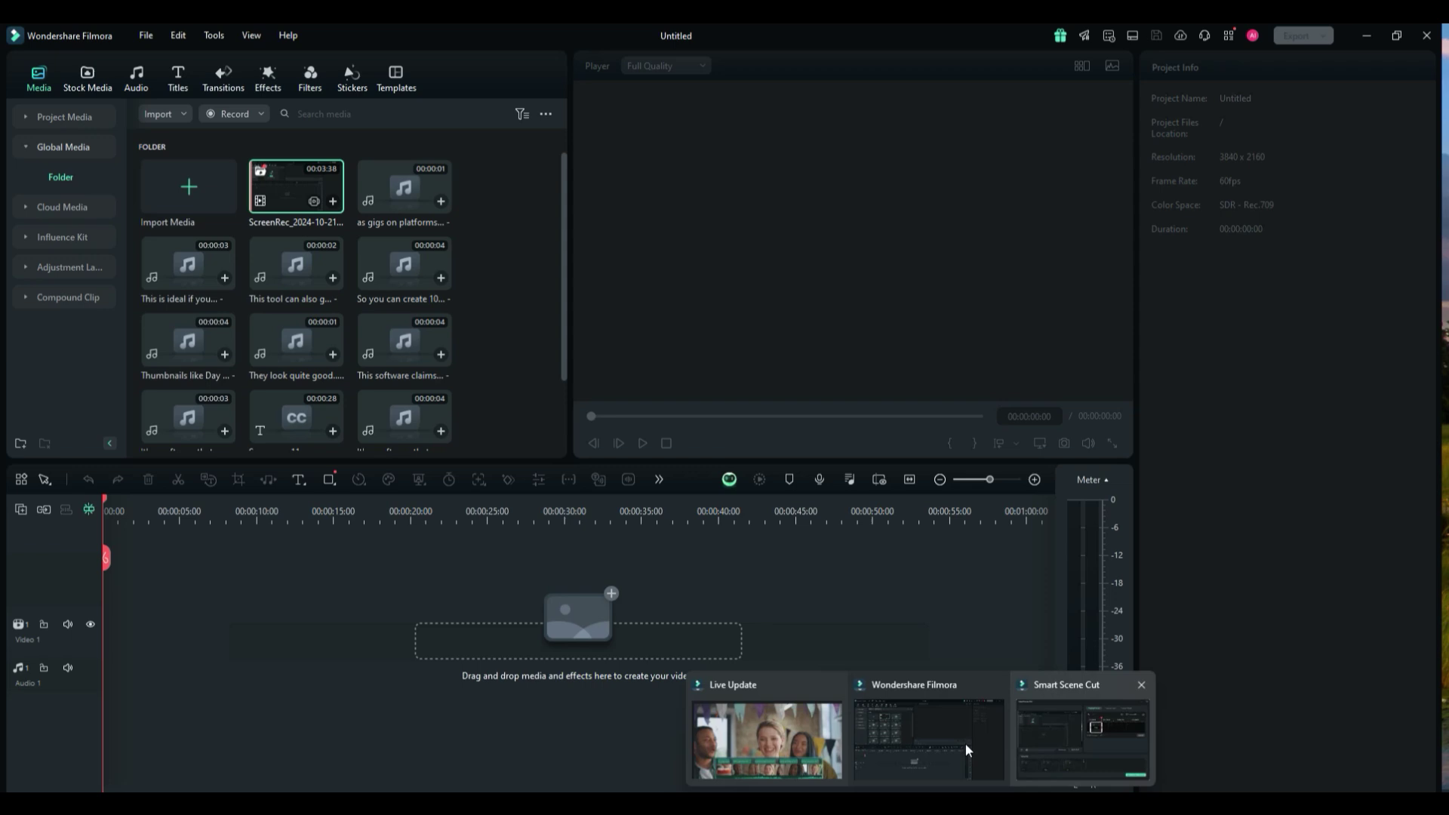
pyautogui.click(1089, 739)
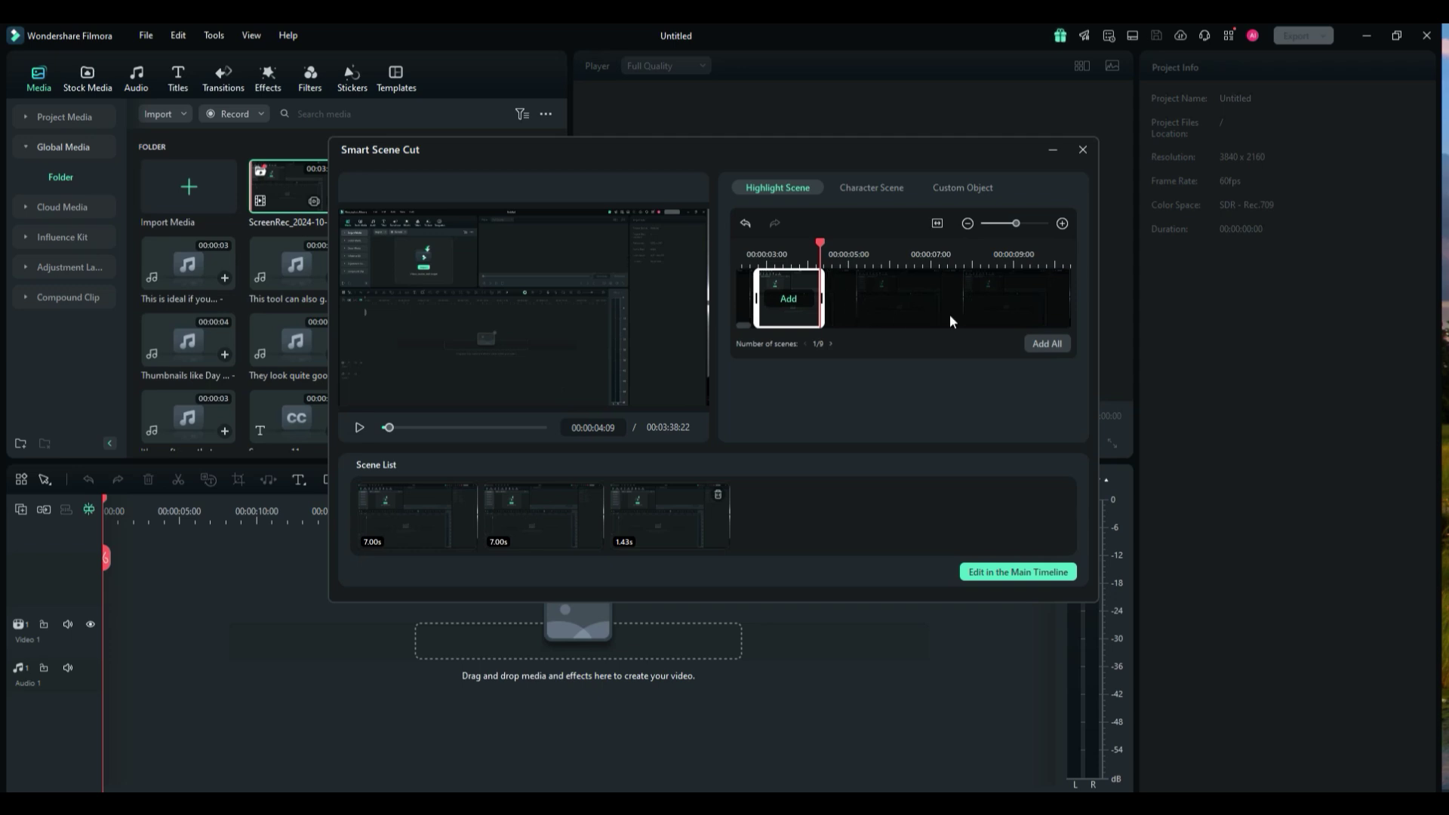
# Reframe the highlight selection to a segment about 2.8 s long starting just after 6 s, and add it to the Scene List.
pyautogui.moveTo(825, 299); pyautogui.dragTo(1024, 302)
pyautogui.moveTo(754, 294); pyautogui.dragTo(902, 300)
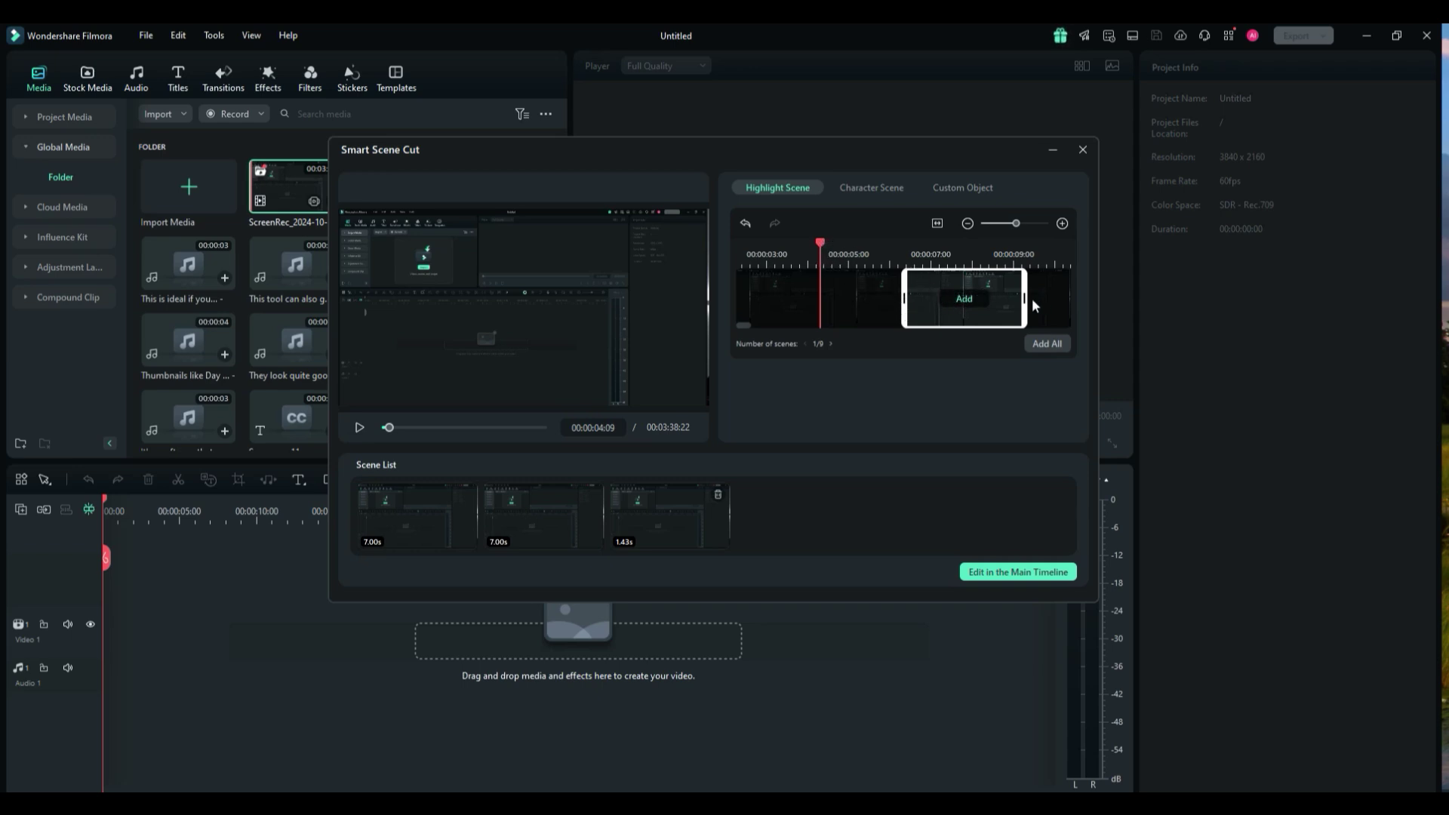
pyautogui.click(967, 298)
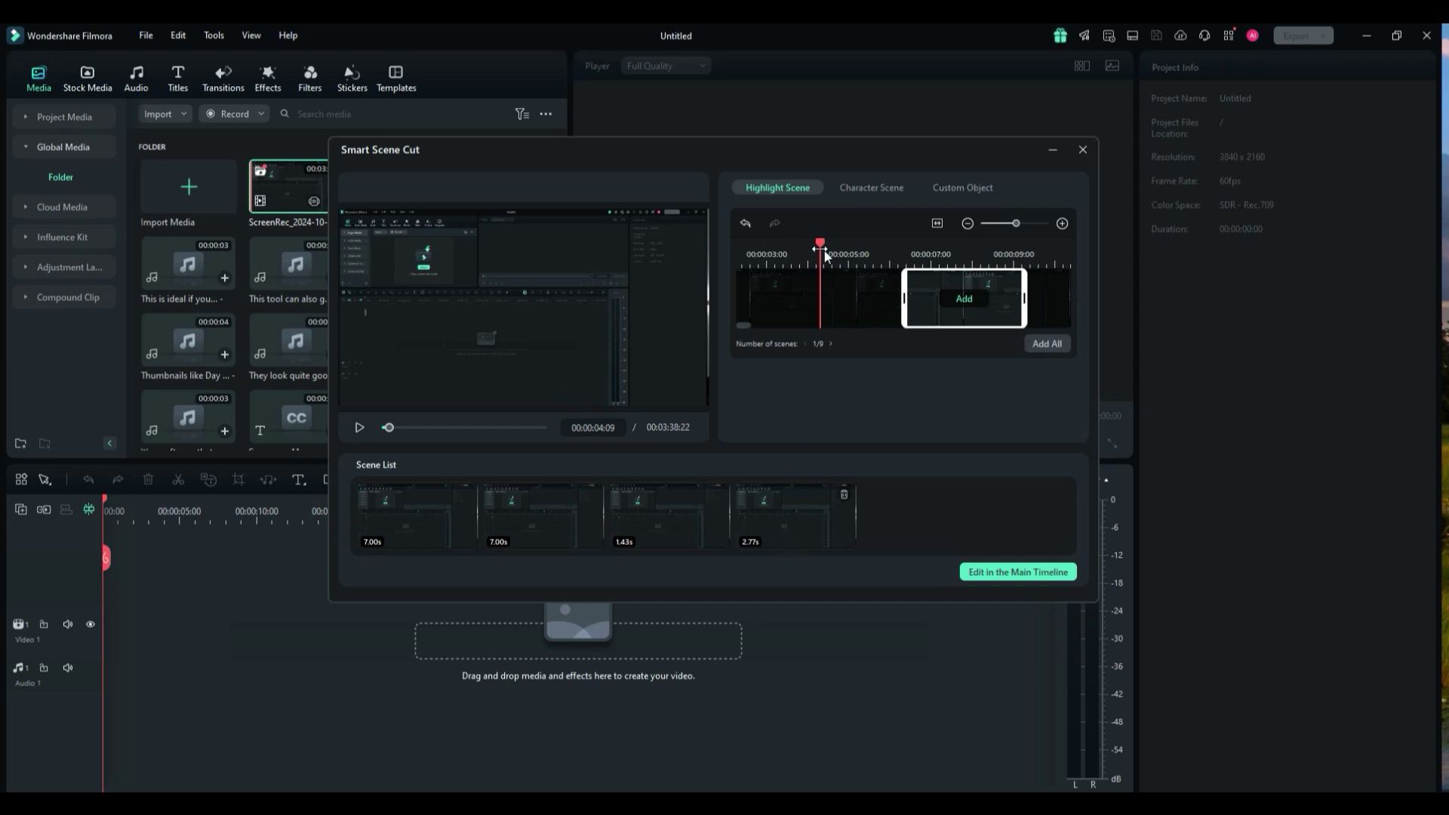
pyautogui.moveTo(820, 246); pyautogui.dragTo(820, 281)
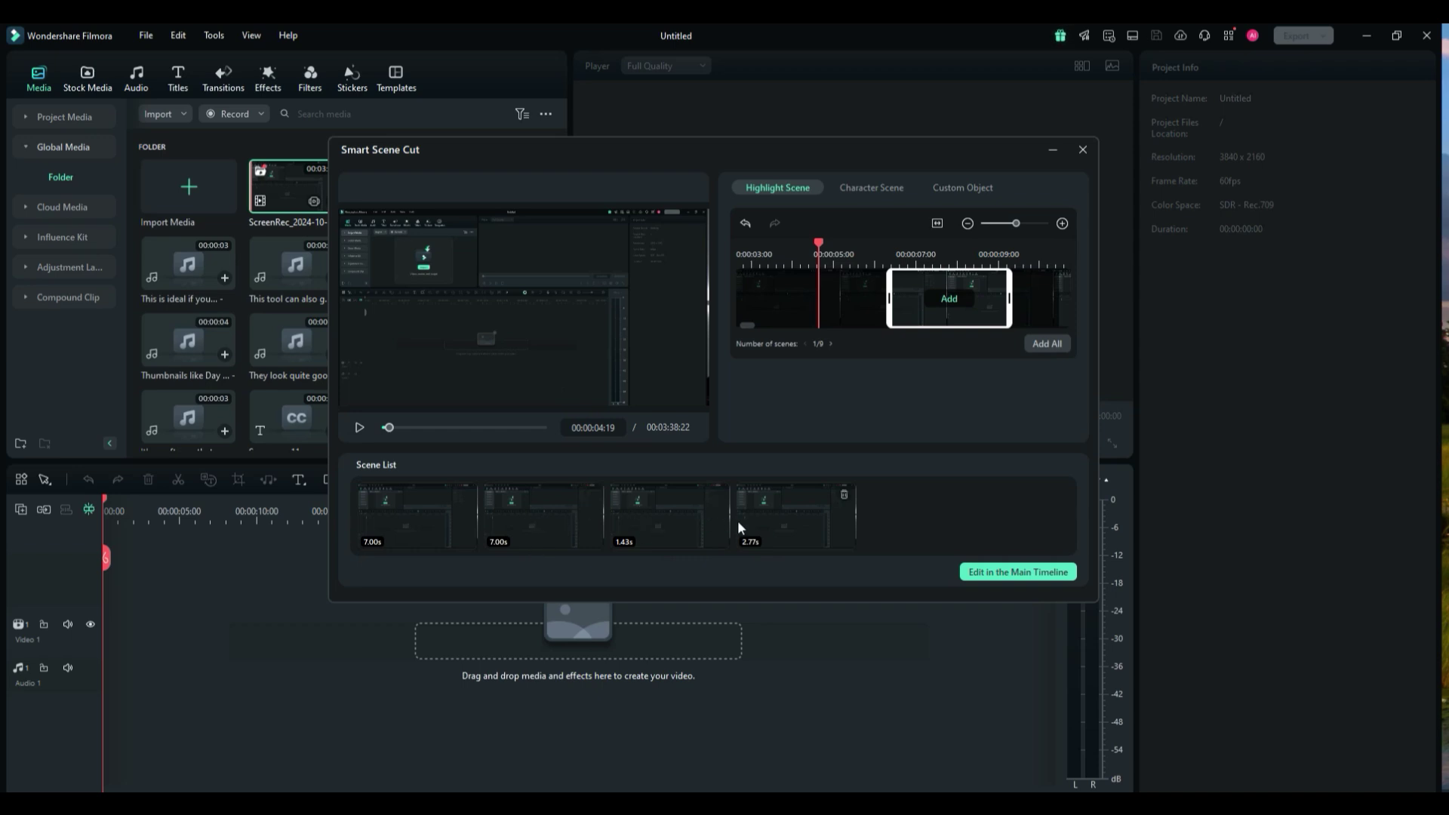
# Send the Scene List clips to the main timeline for editing and match the project to the media at 1930 x 1024 30fps.
pyautogui.click(973, 577)
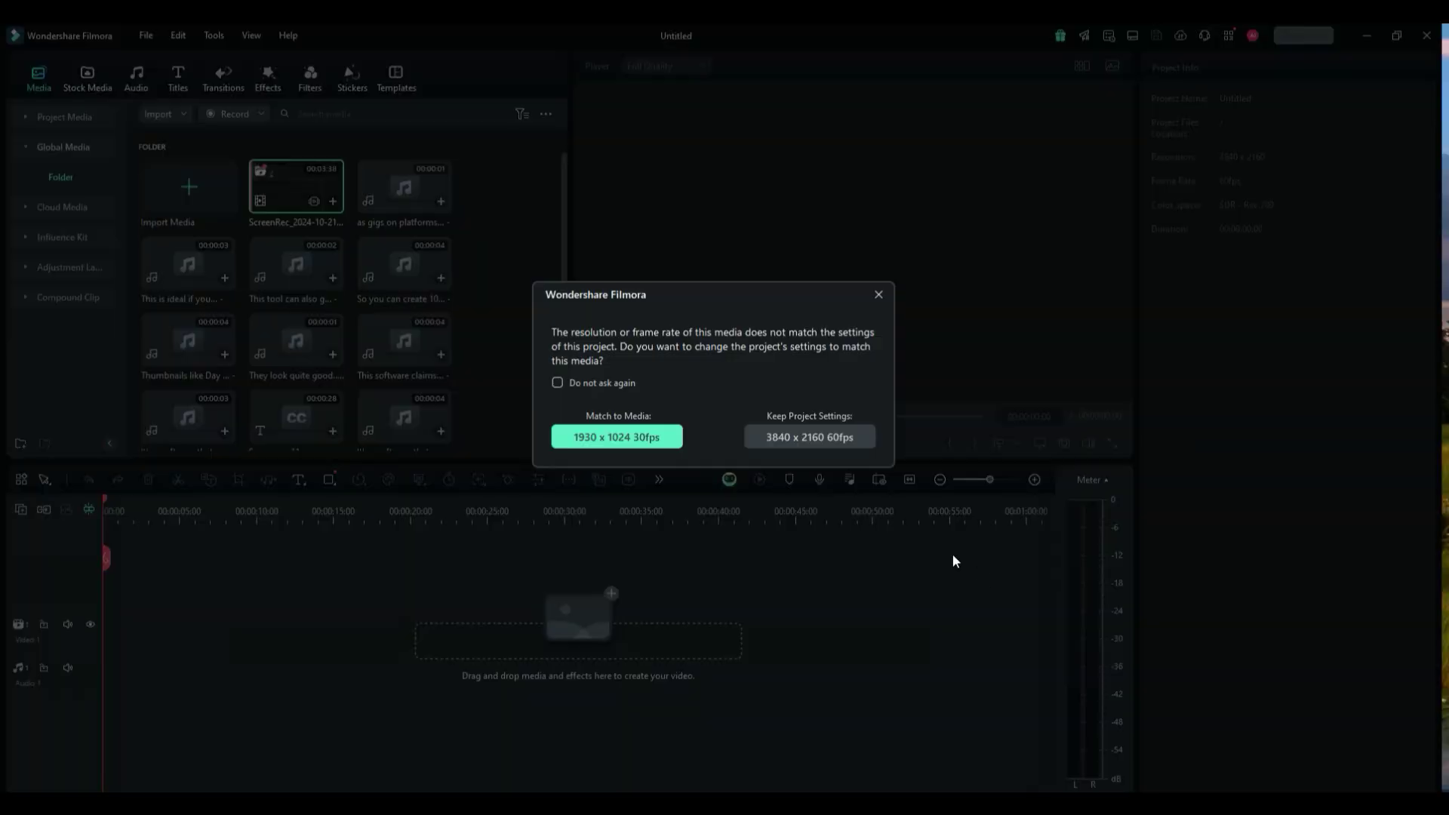
pyautogui.click(618, 438)
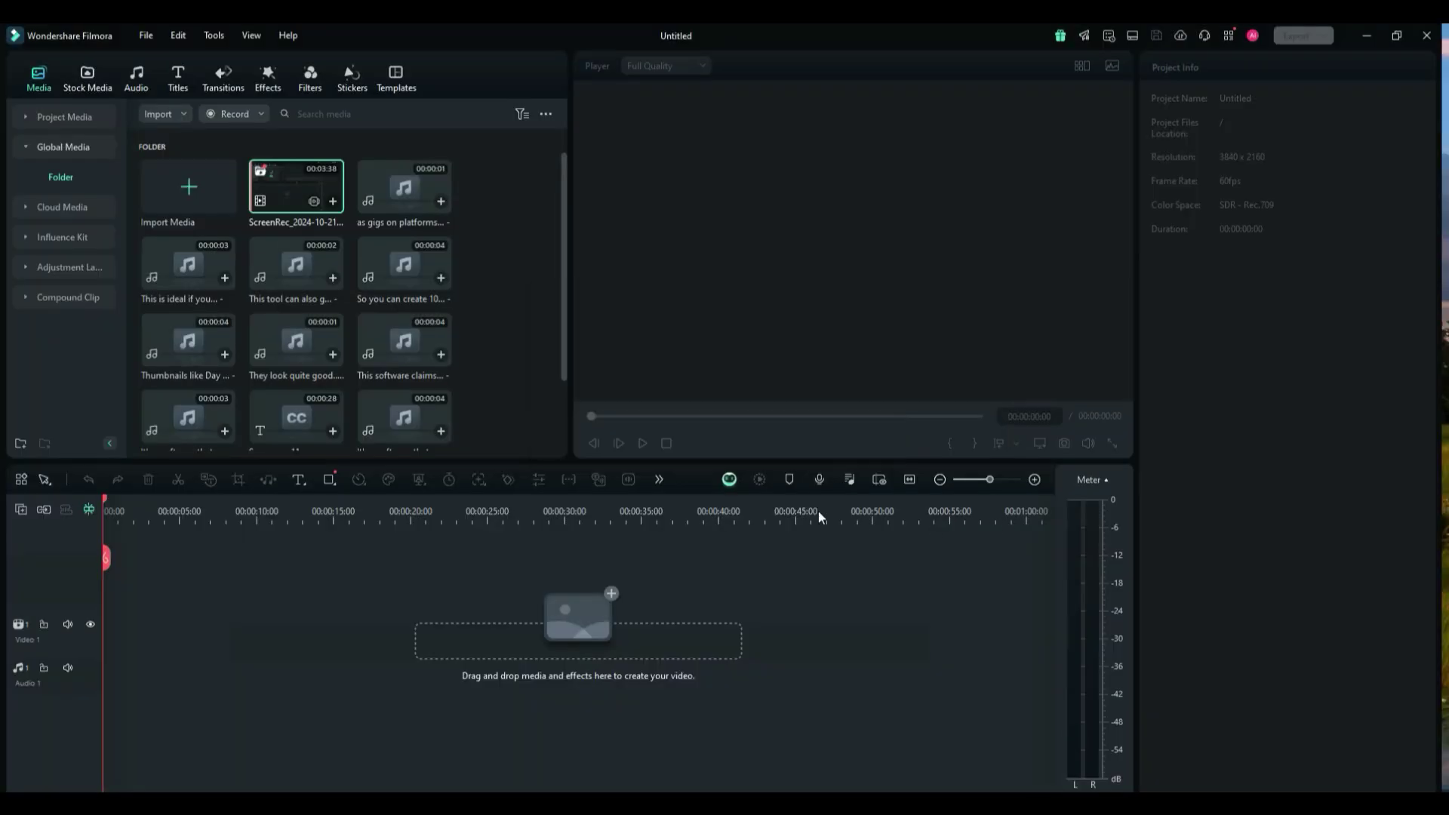